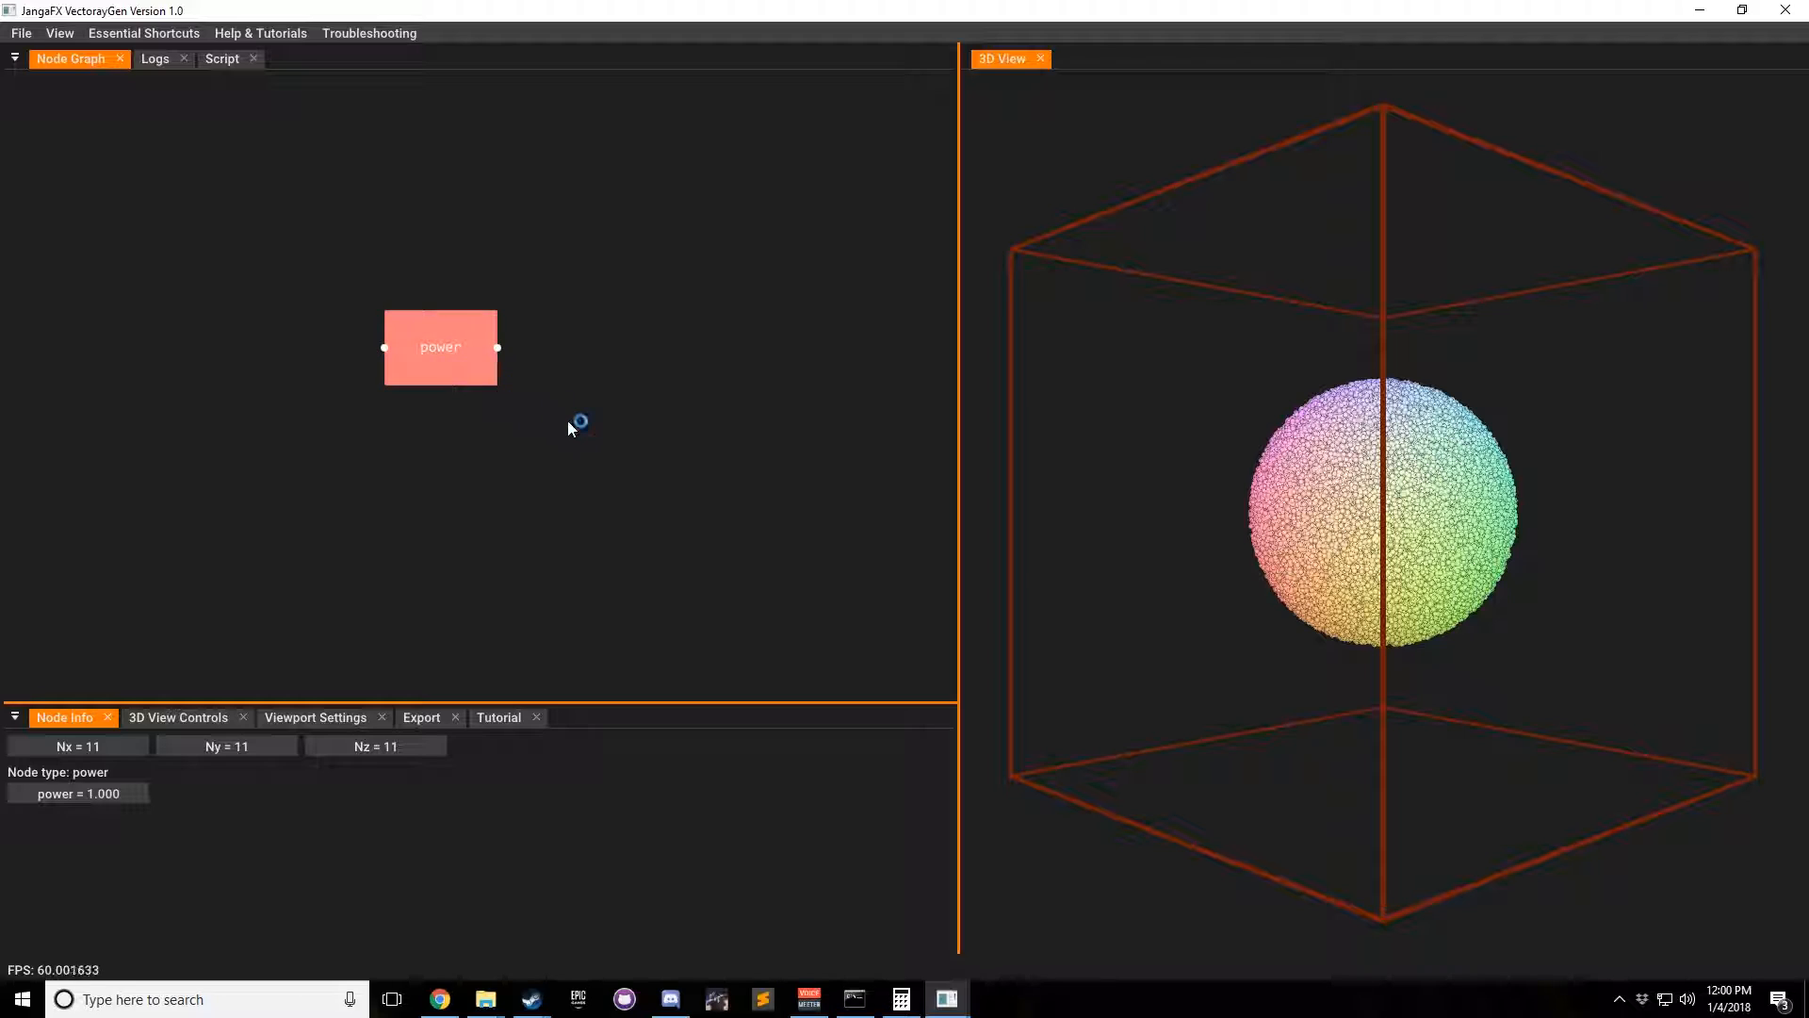
Step: Move the power node a short distance to the right in the node graph and deselect it
{"action": "left_click", "coordinate": [452, 356]}
{"action": "left_click_drag", "start_coordinate": [1342, 440], "coordinate": [1333, 444]}
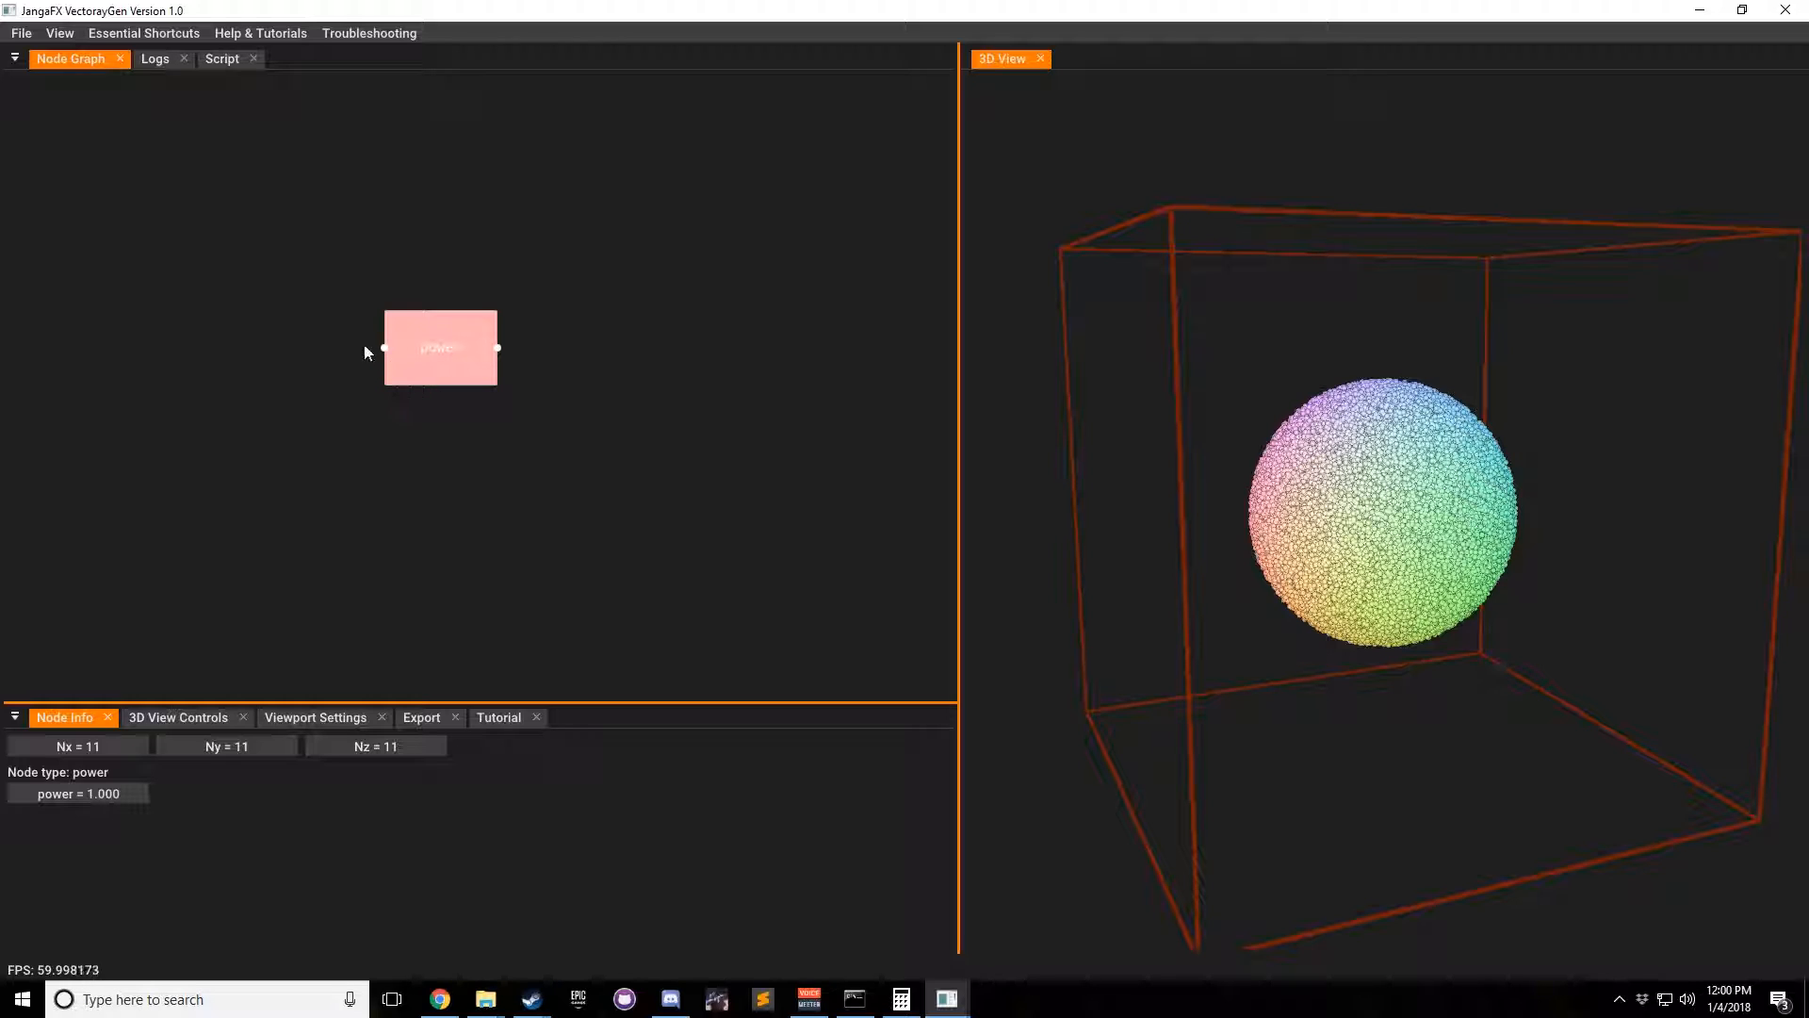
{"action": "left_click_drag", "start_coordinate": [435, 357], "coordinate": [533, 375]}
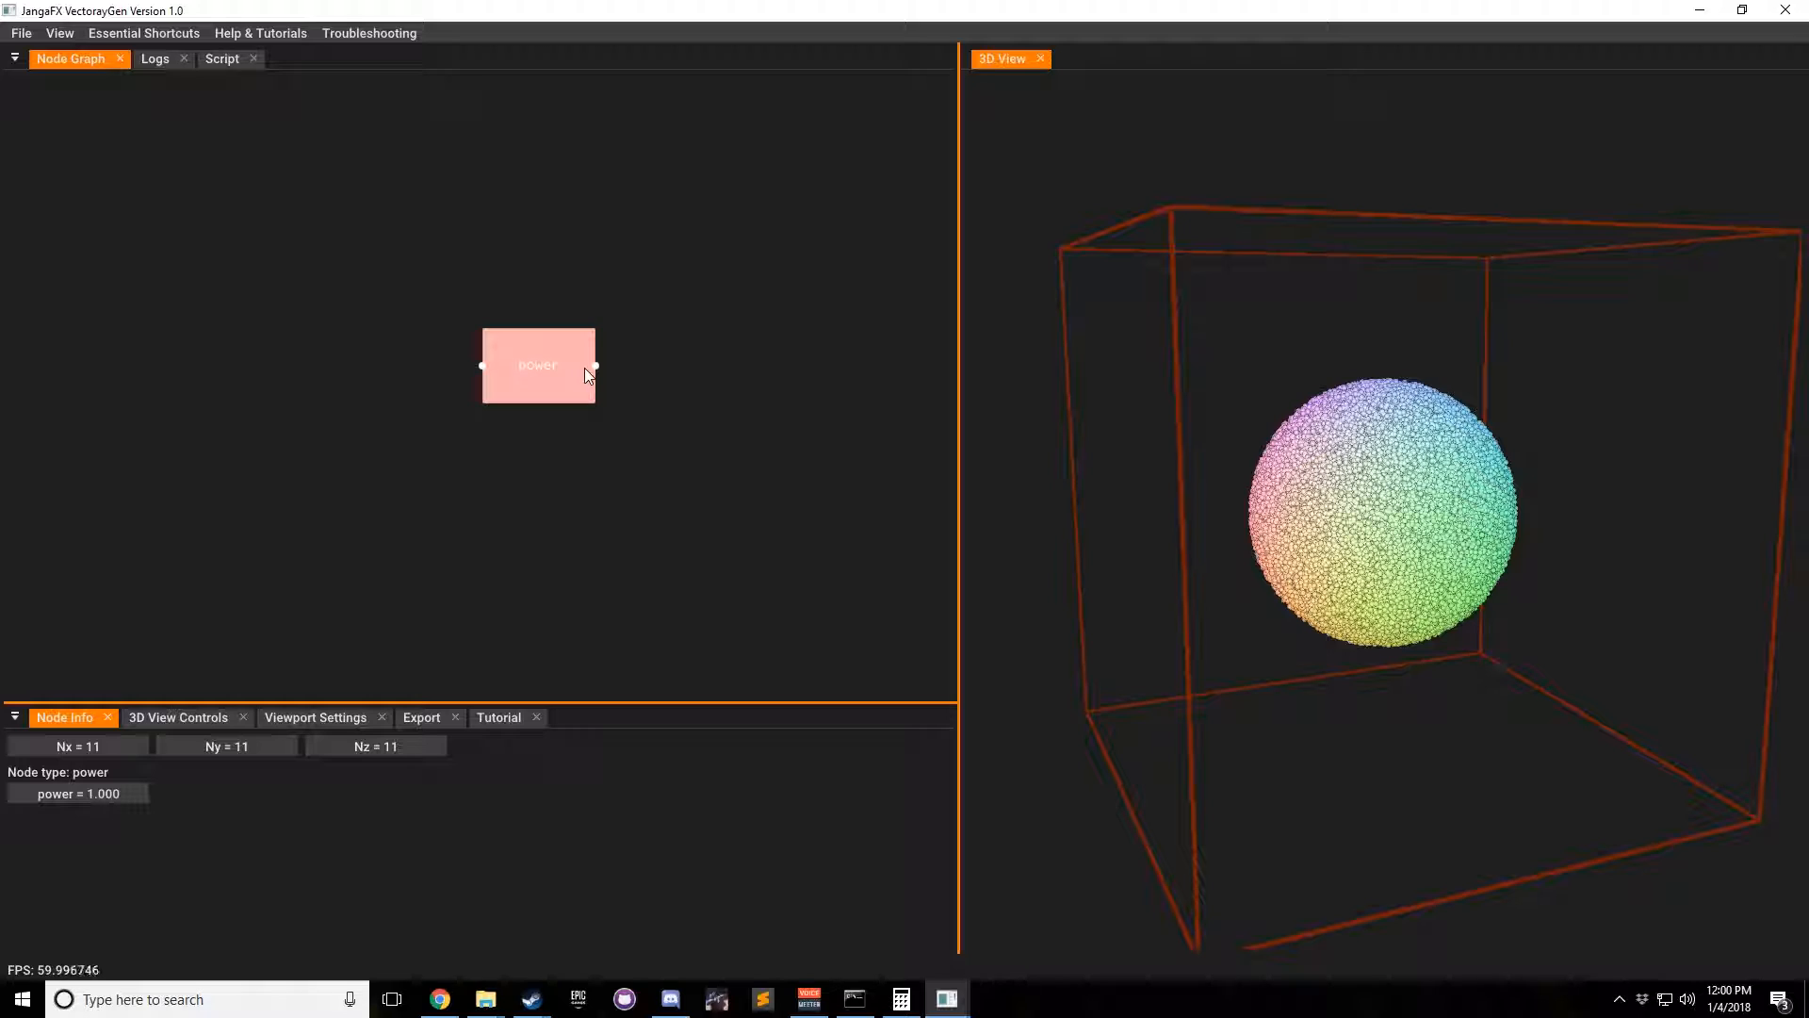
{"action": "left_click", "coordinate": [289, 412]}
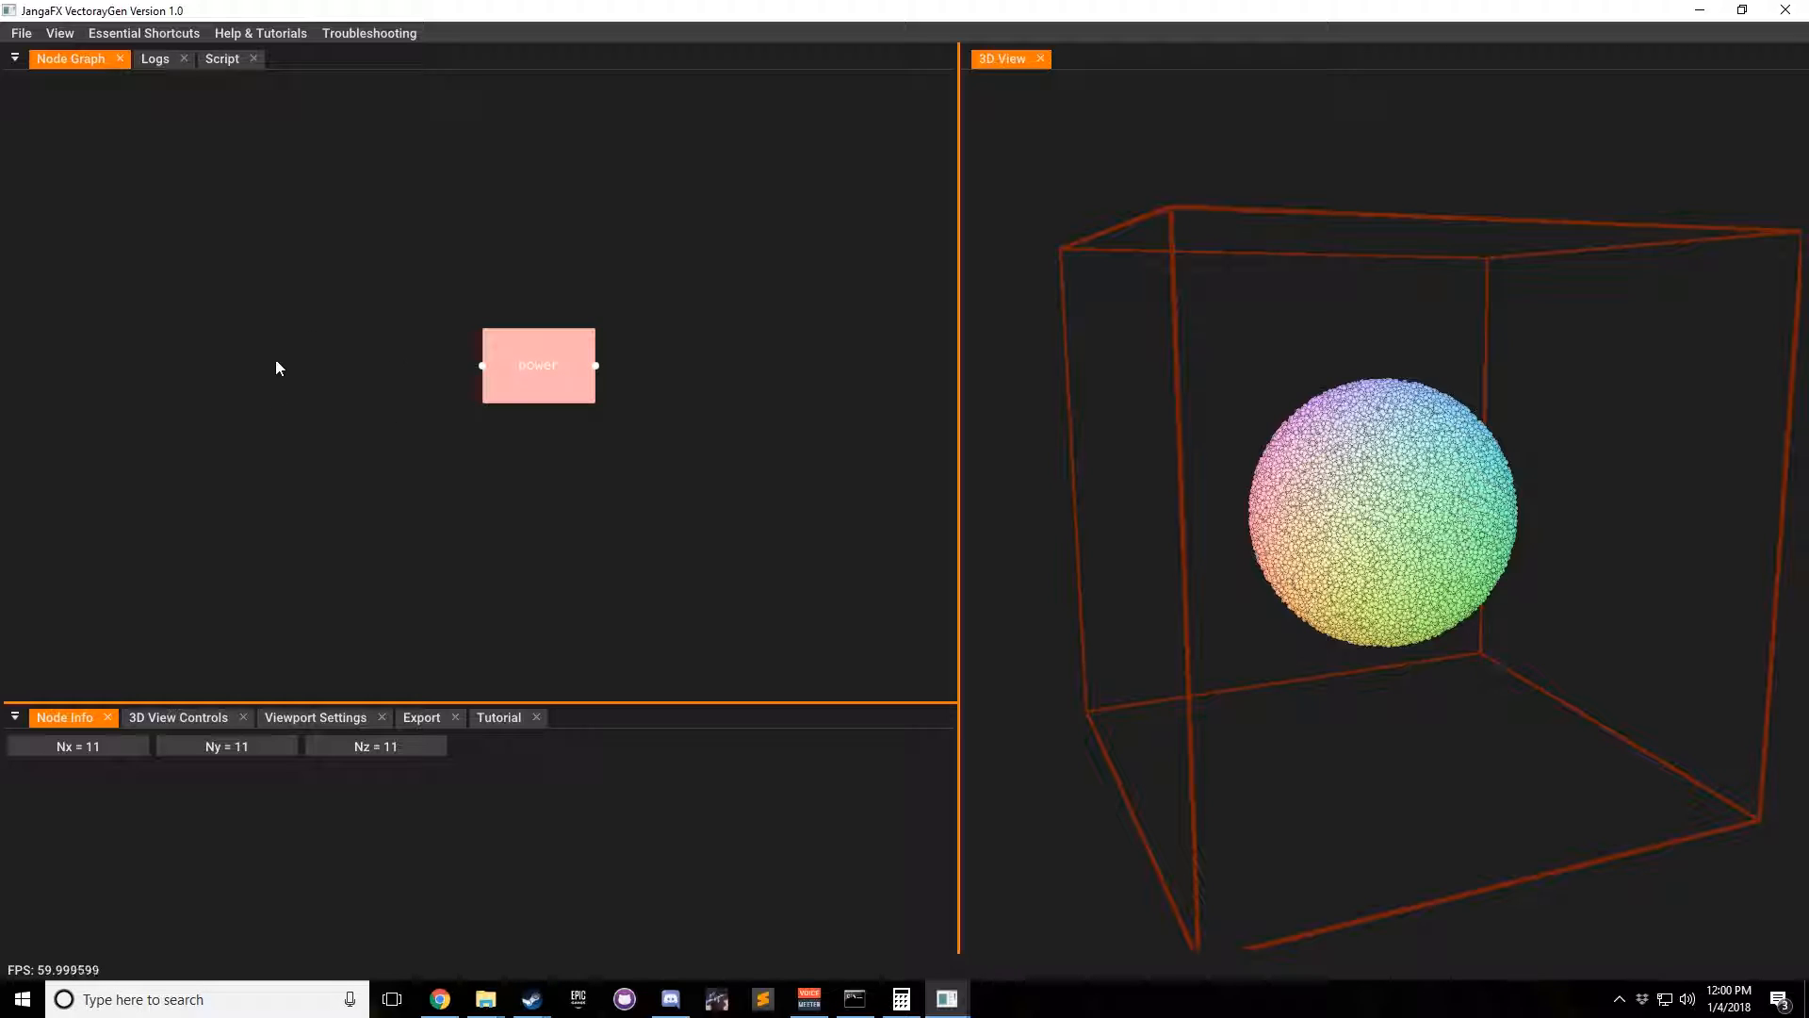
Step: Add a fade node and position it to the left of the power node
{"action": "right_click", "coordinate": [187, 315]}
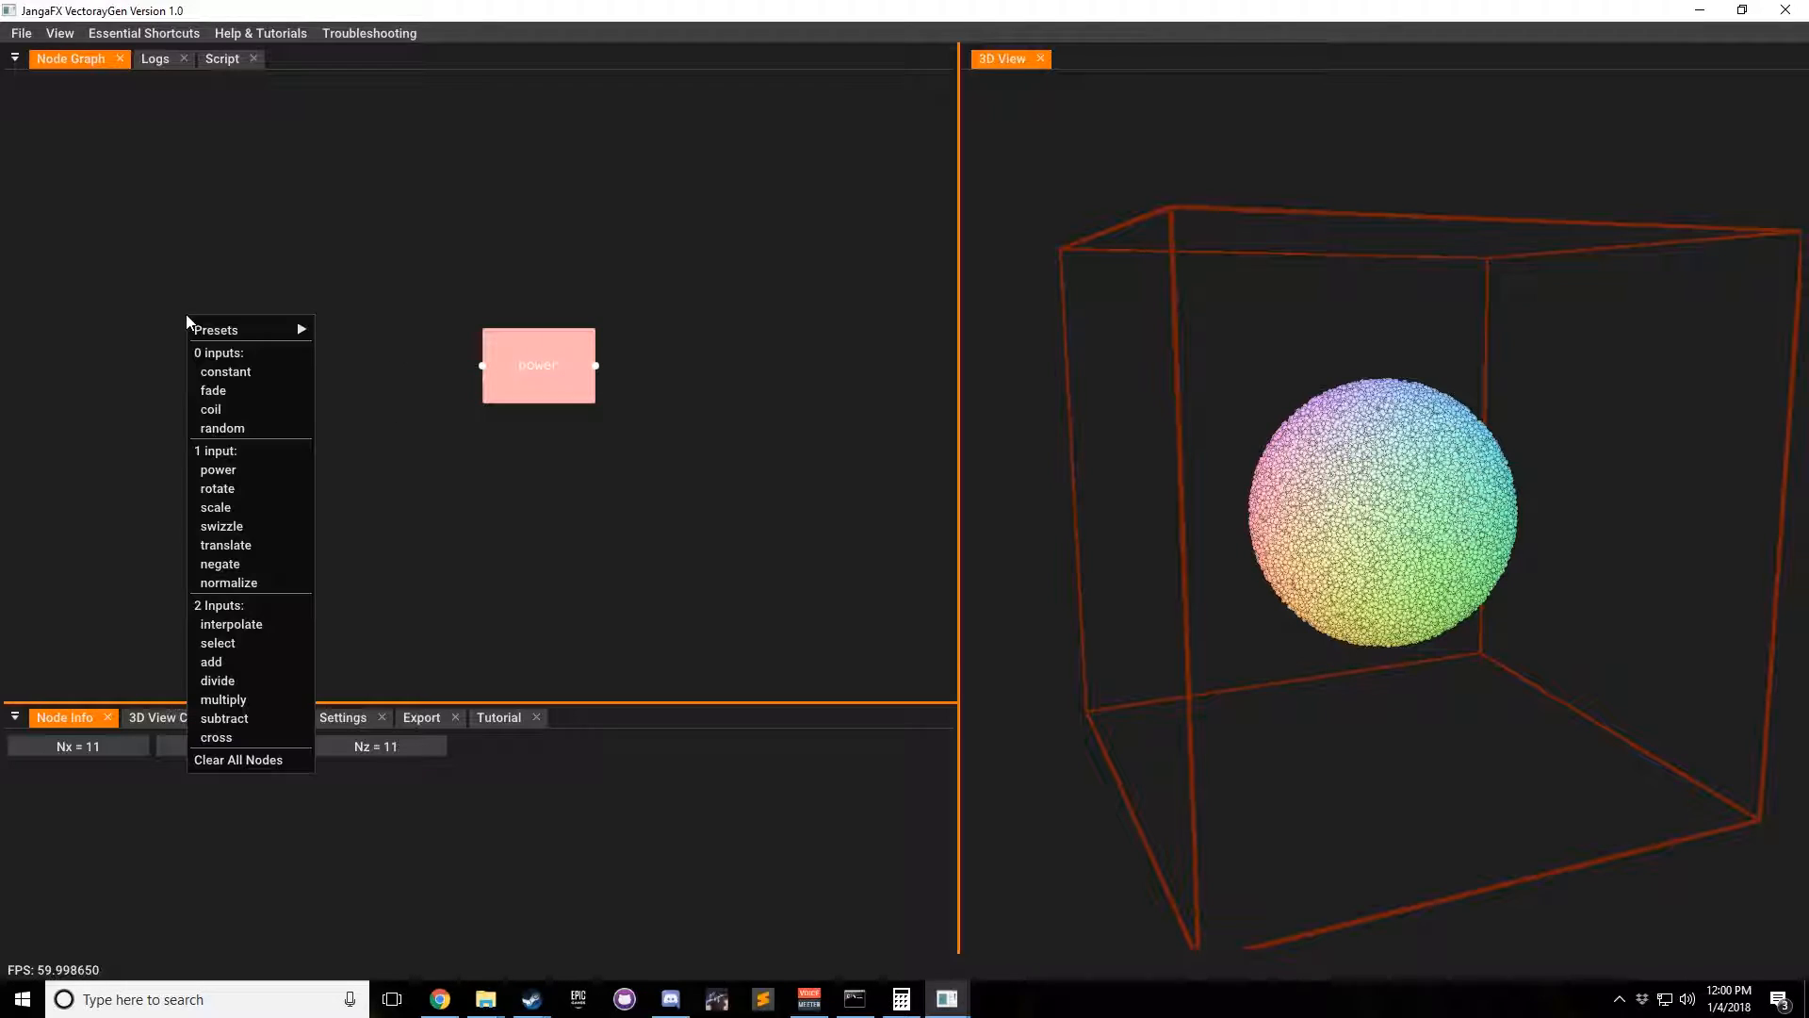
{"action": "left_click", "coordinate": [229, 386]}
{"action": "left_click_drag", "start_coordinate": [202, 324], "coordinate": [244, 371]}
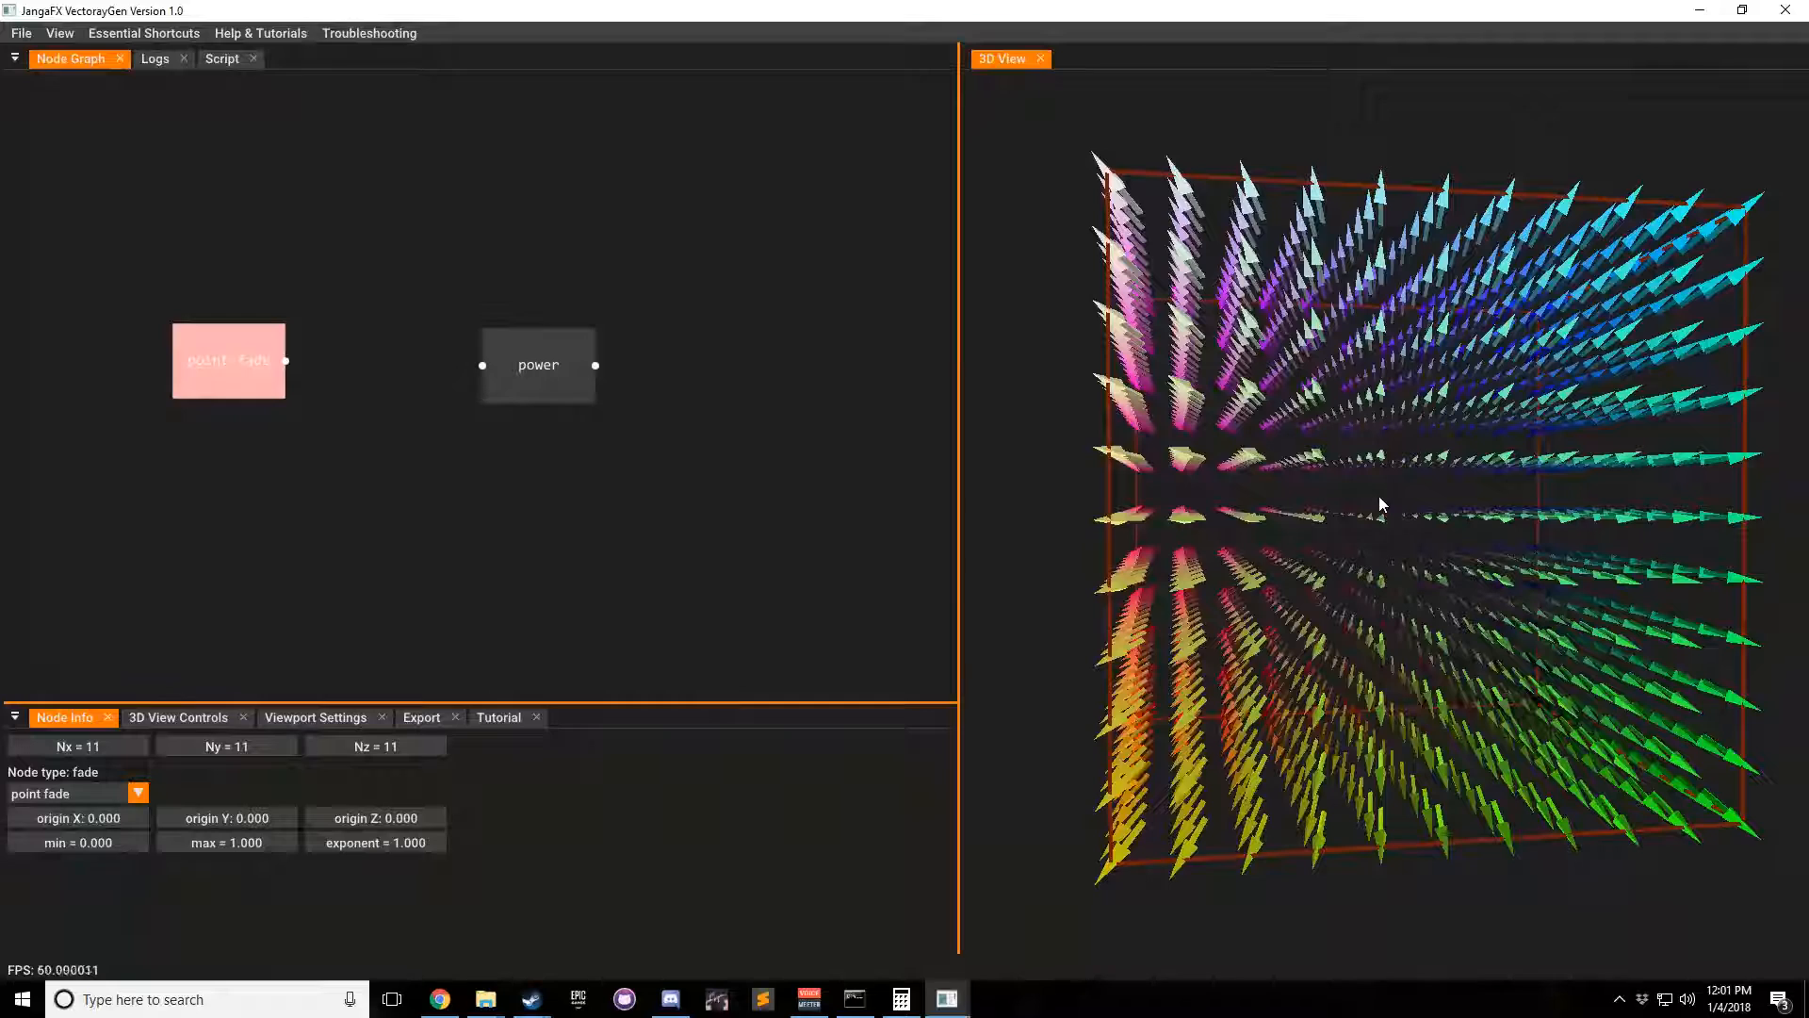
{"action": "left_click", "coordinate": [758, 468]}
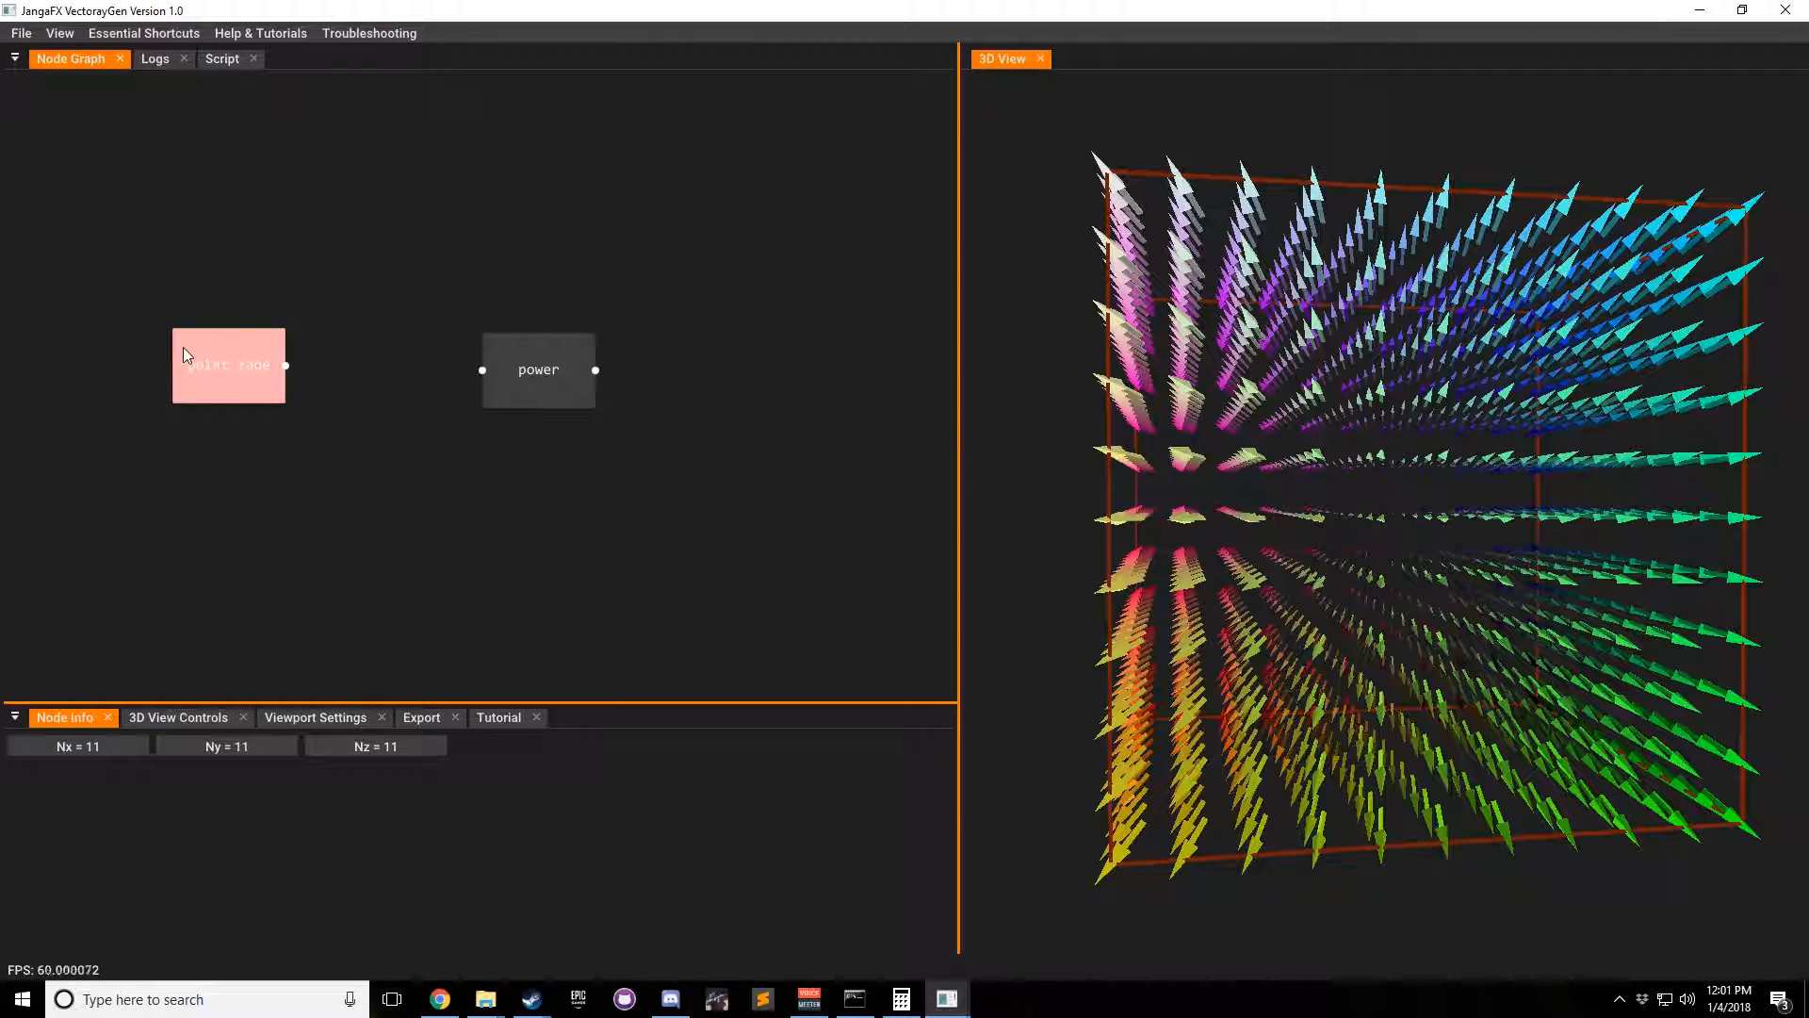
{"action": "left_click_drag", "start_coordinate": [178, 347], "coordinate": [202, 358]}
Step: Set the point fade node's min to -1 and max to 0, and inspect the vector field from several angles
{"action": "double_click", "coordinate": [94, 841]}
{"action": "type", "text": "-1"}
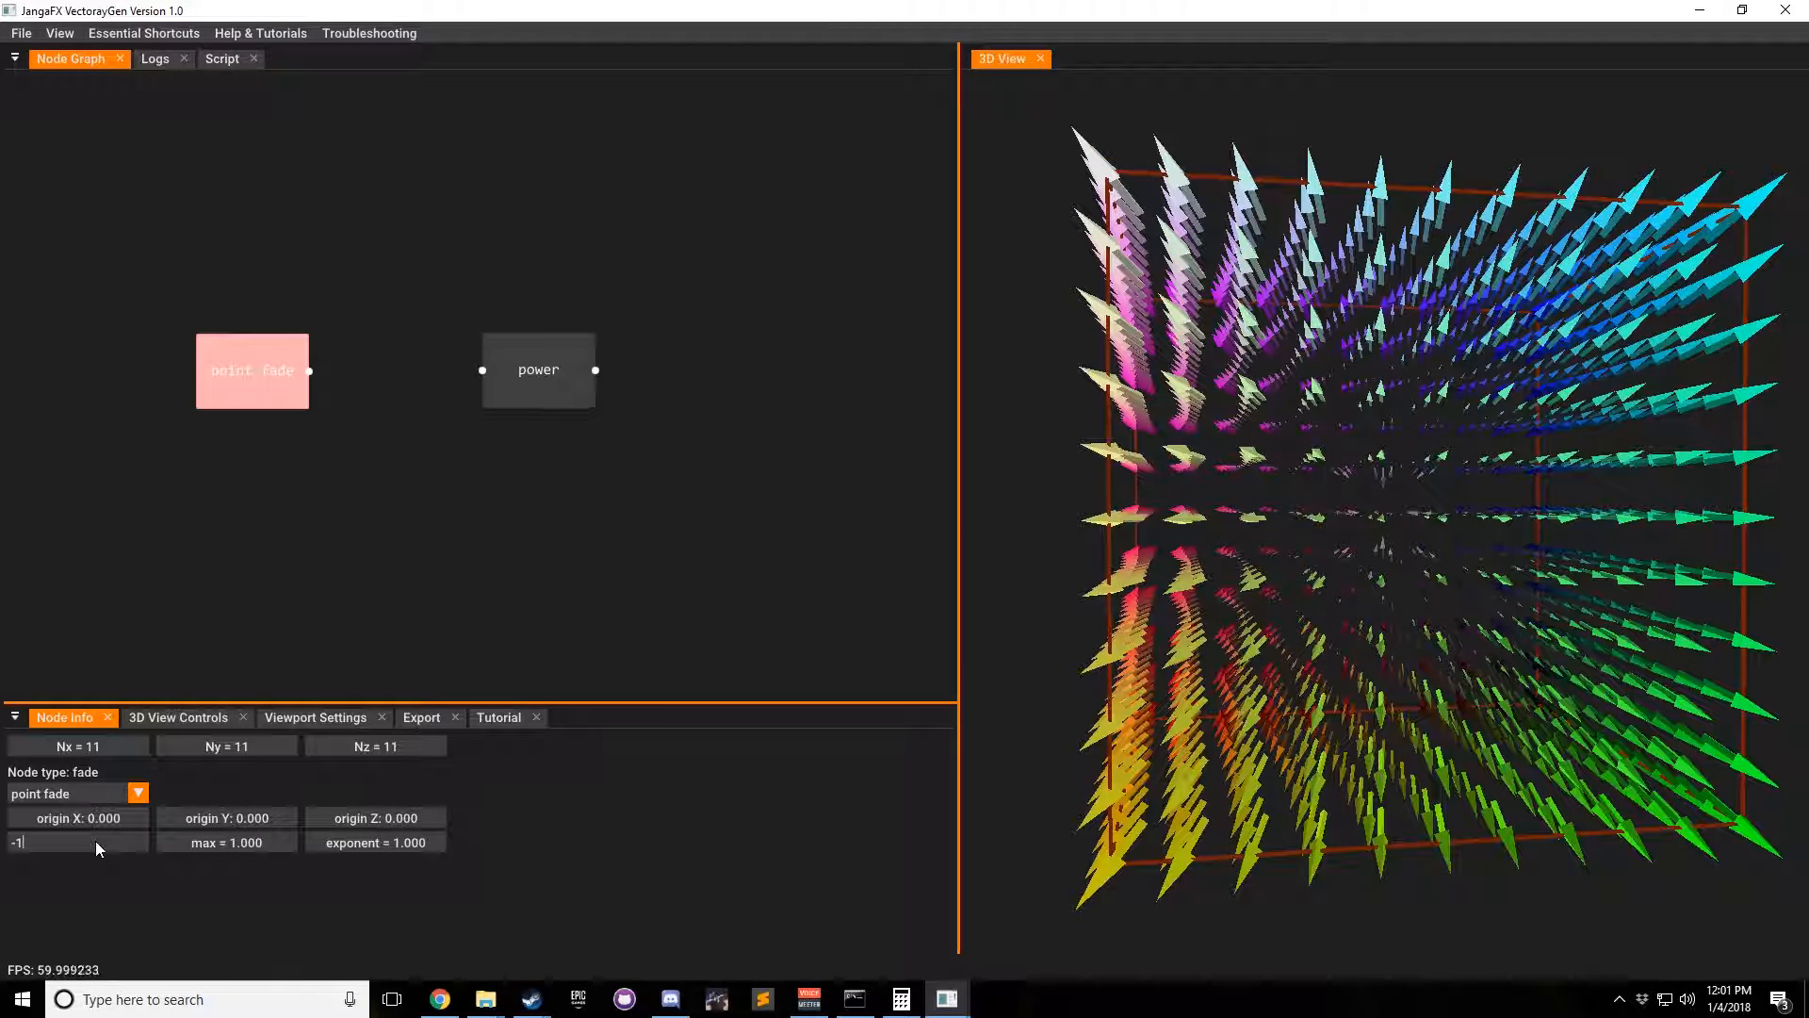
{"action": "key", "text": "Return"}
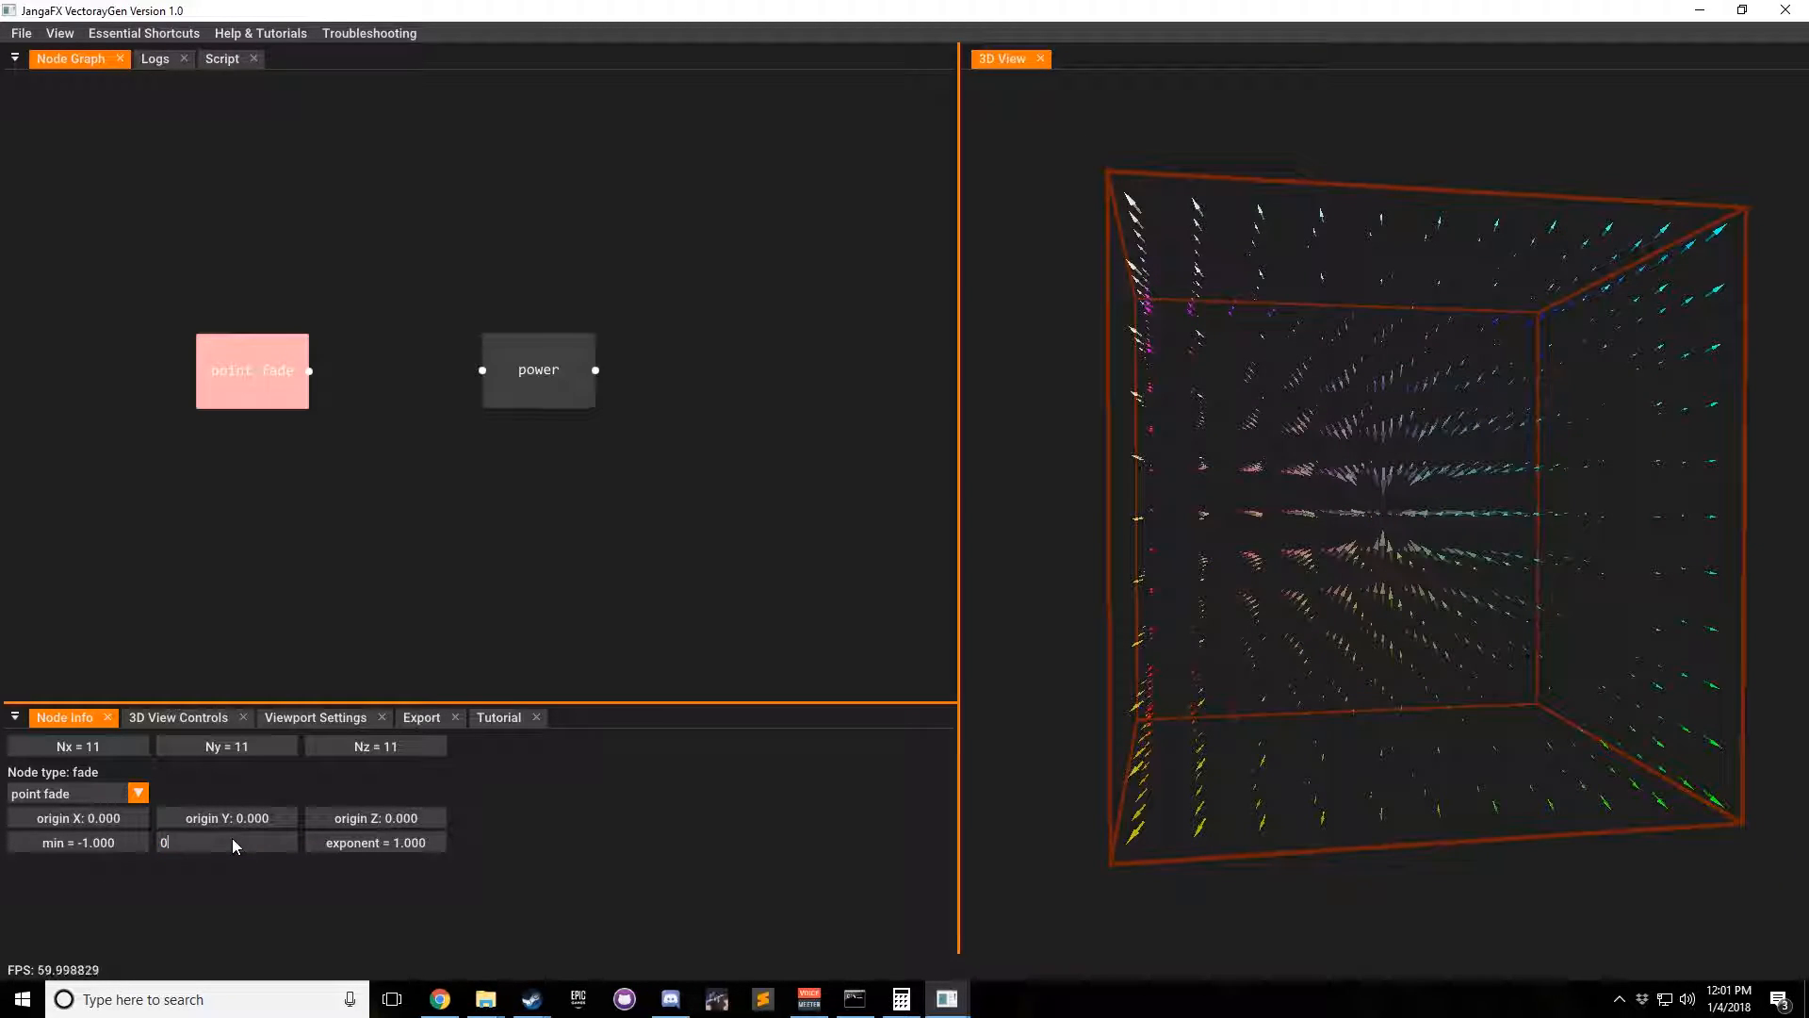
{"action": "left_click_drag", "start_coordinate": [1169, 453], "coordinate": [1191, 415]}
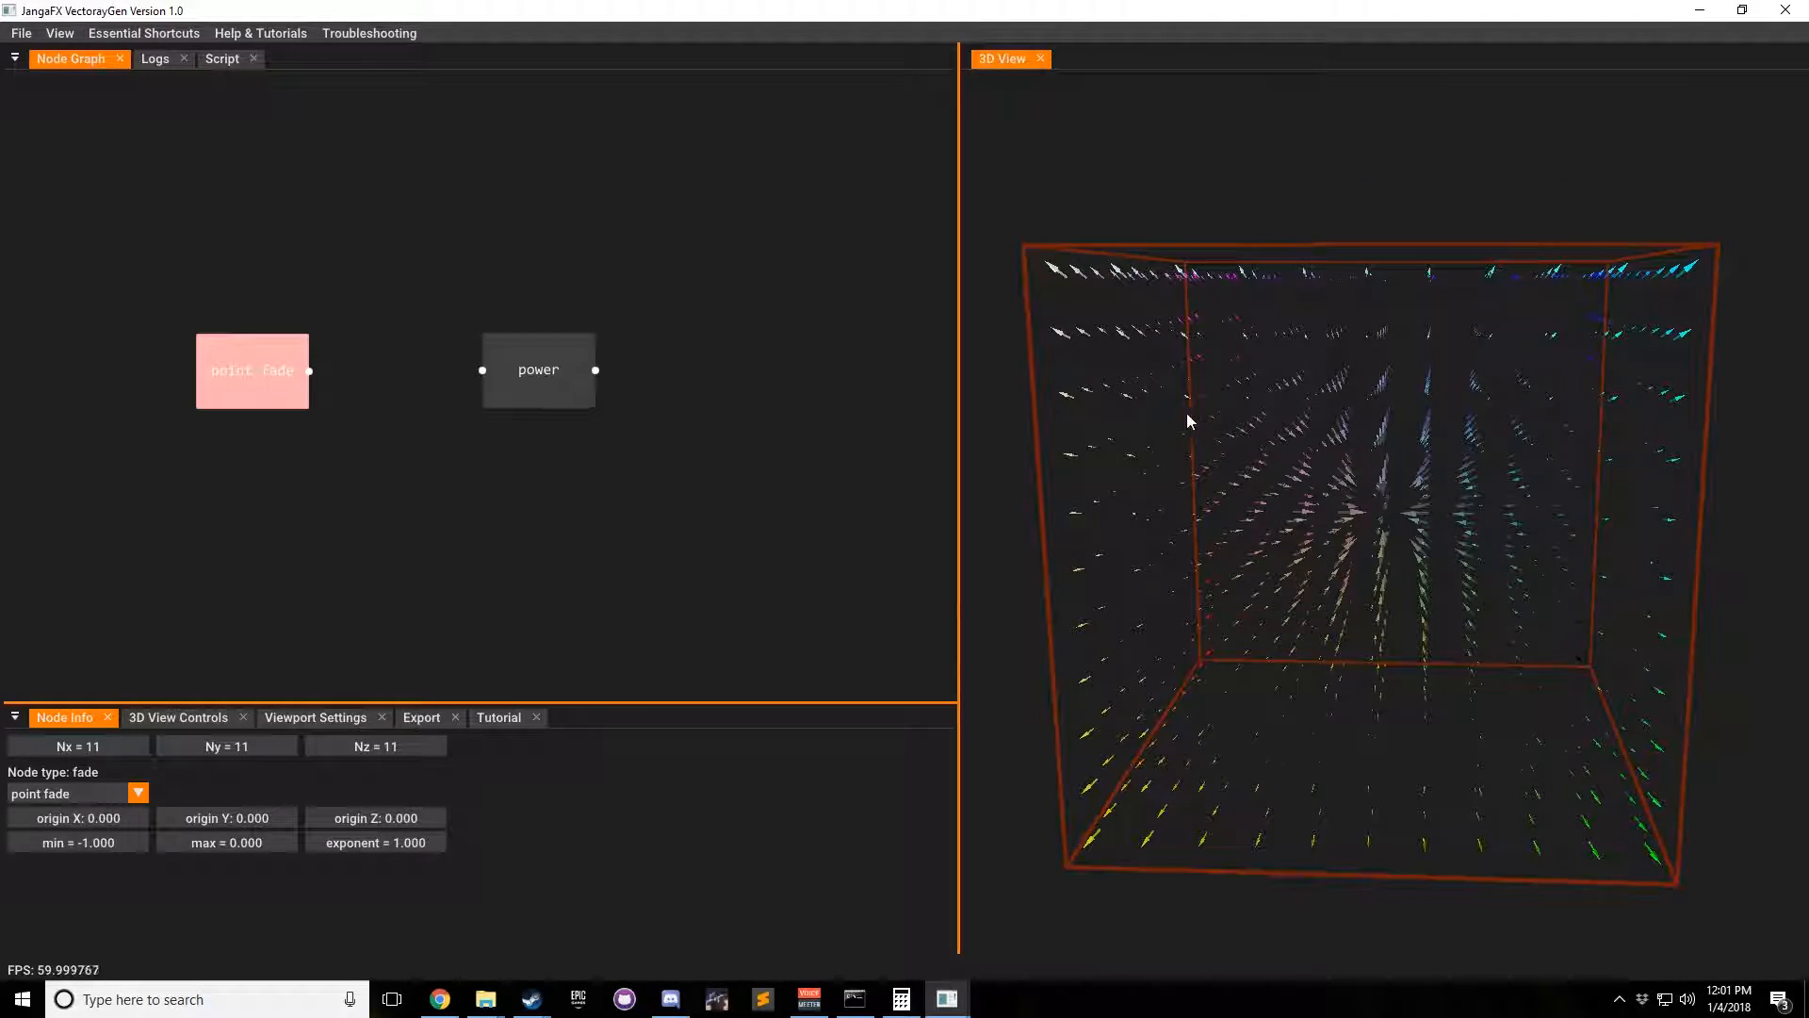
{"action": "left_click_drag", "start_coordinate": [1387, 328], "coordinate": [1515, 368]}
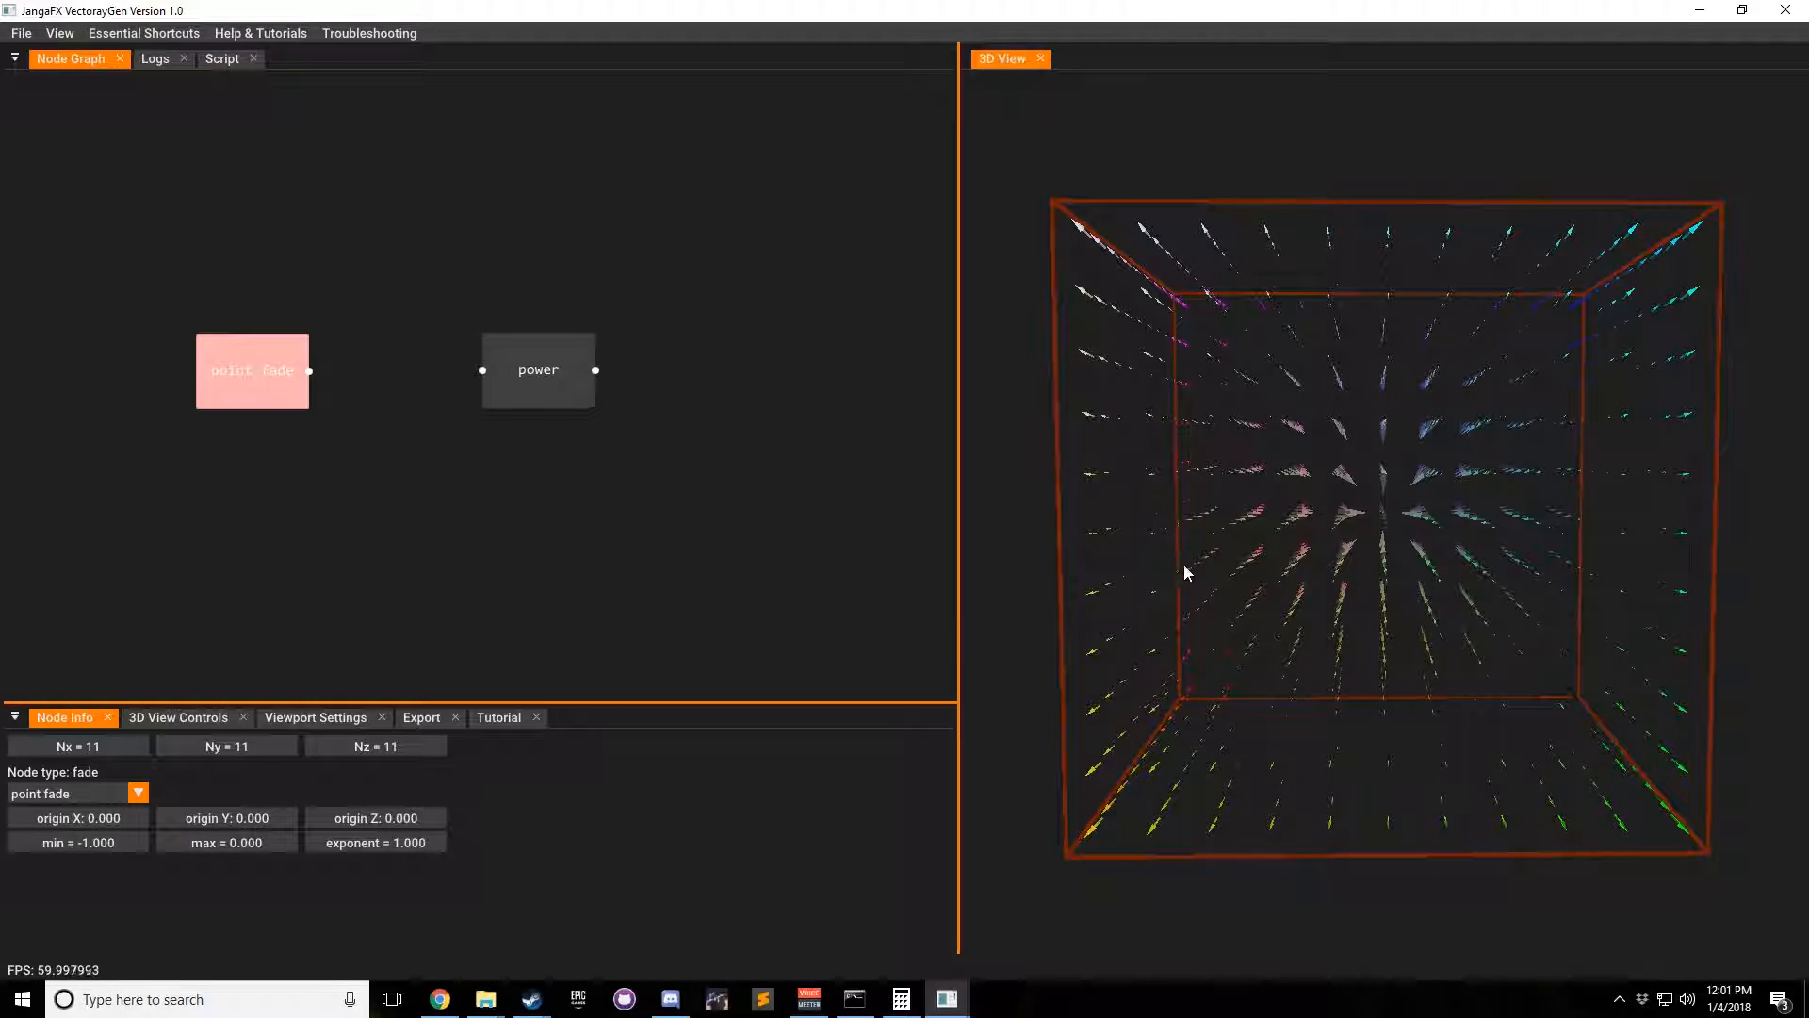
{"action": "left_click_drag", "start_coordinate": [1297, 569], "coordinate": [1145, 546]}
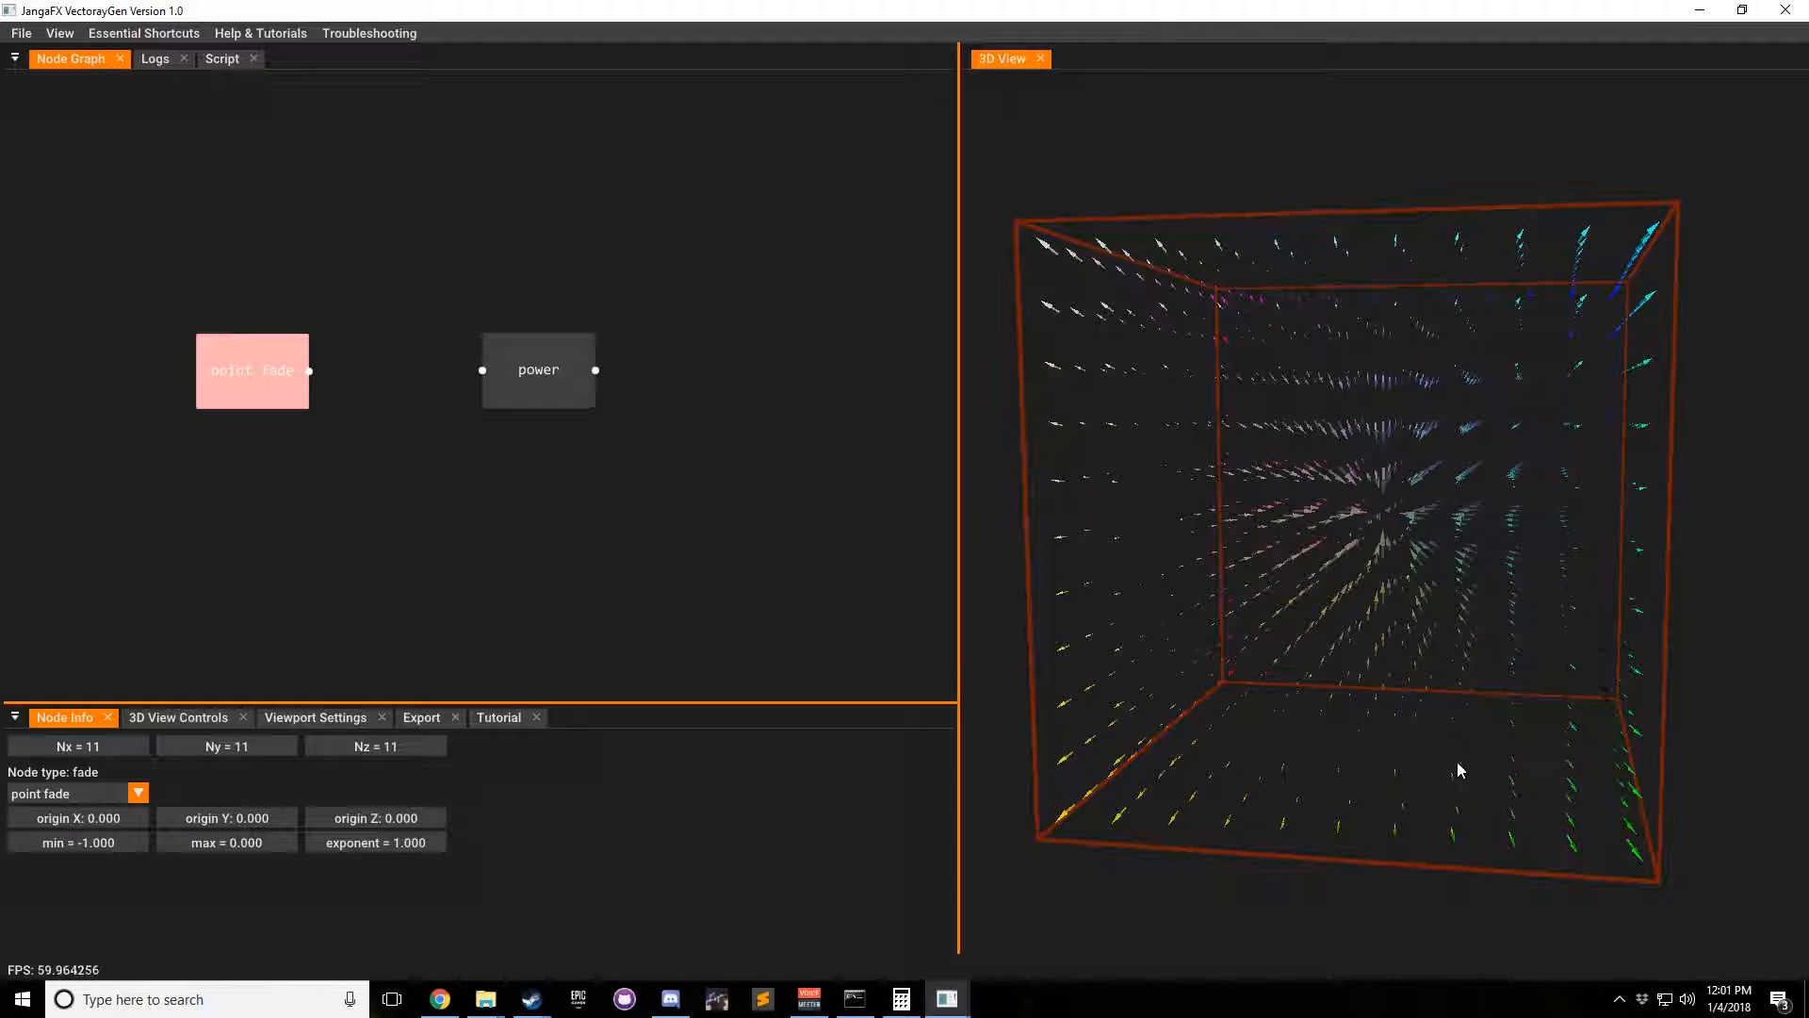
{"action": "left_click_drag", "start_coordinate": [1120, 586], "coordinate": [1196, 477]}
{"action": "left_click_drag", "start_coordinate": [1260, 420], "coordinate": [1294, 509]}
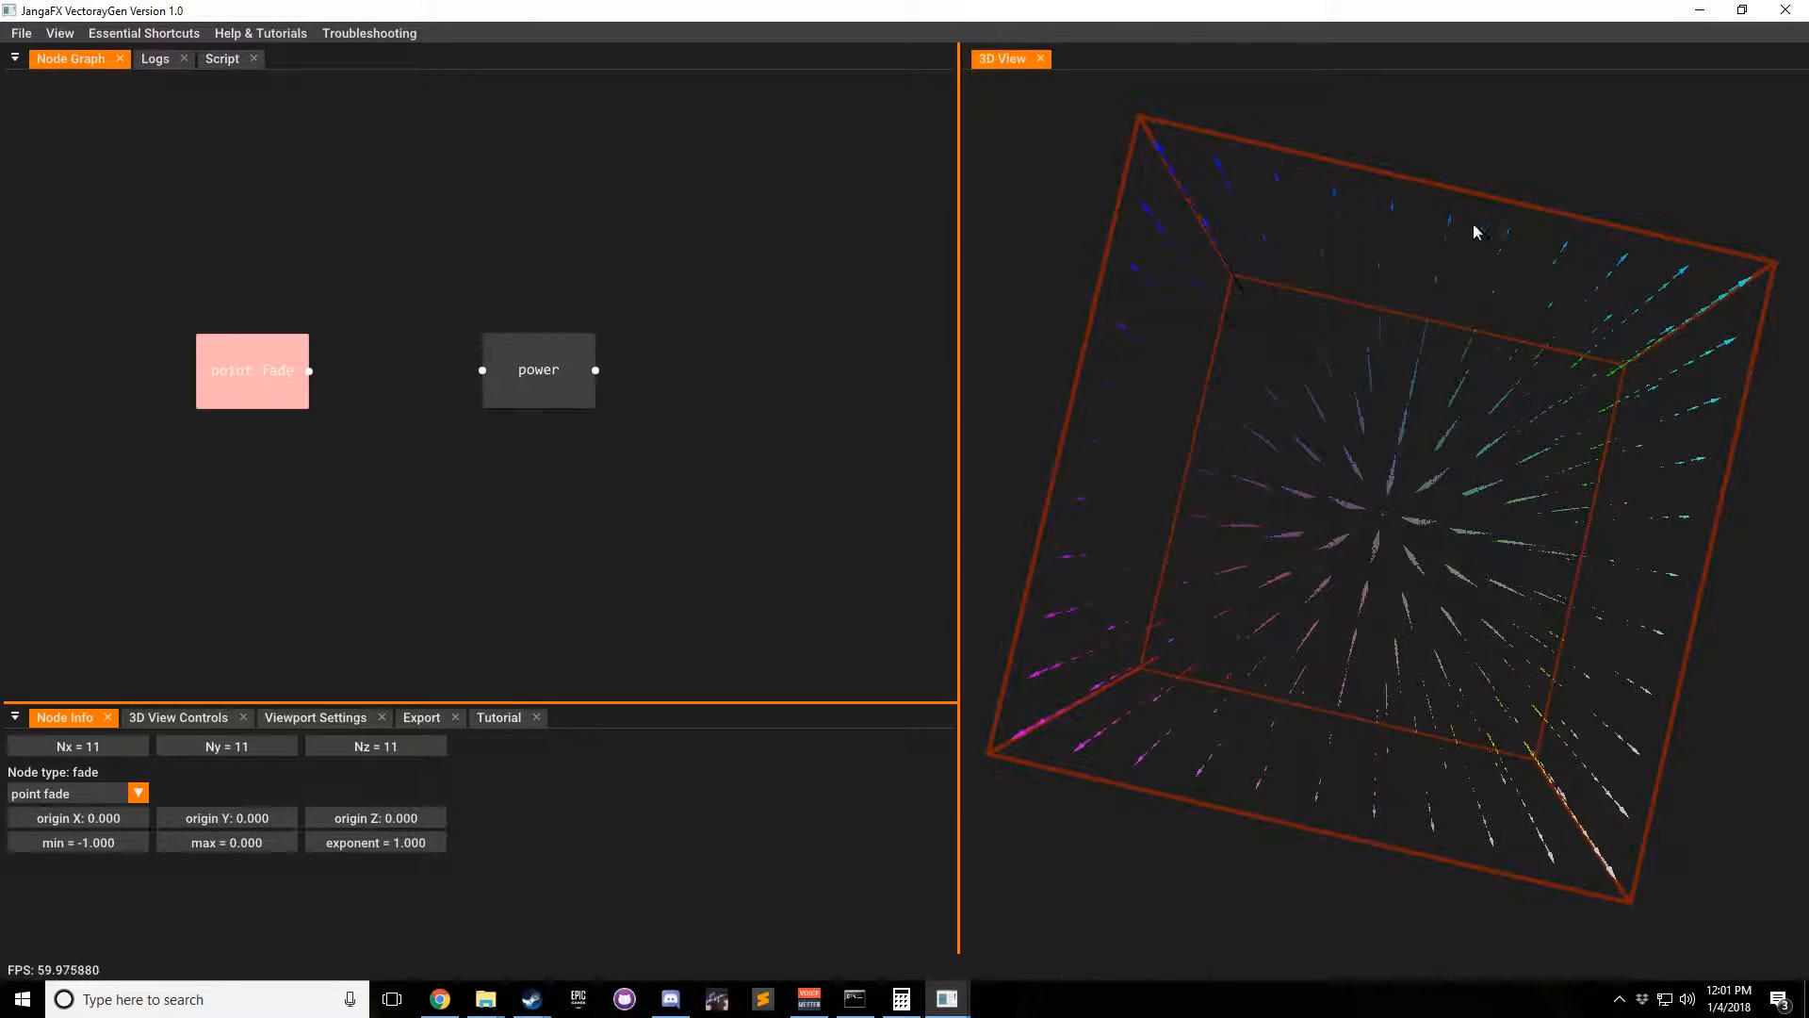
Step: Set the point fade node's max to -0.4 and inspect the vector field from several angles
{"action": "double_click", "coordinate": [226, 845]}
{"action": "key", "text": "BackSpace"}
{"action": "key", "text": "BackSpace"}
{"action": "type", "text": "-."}
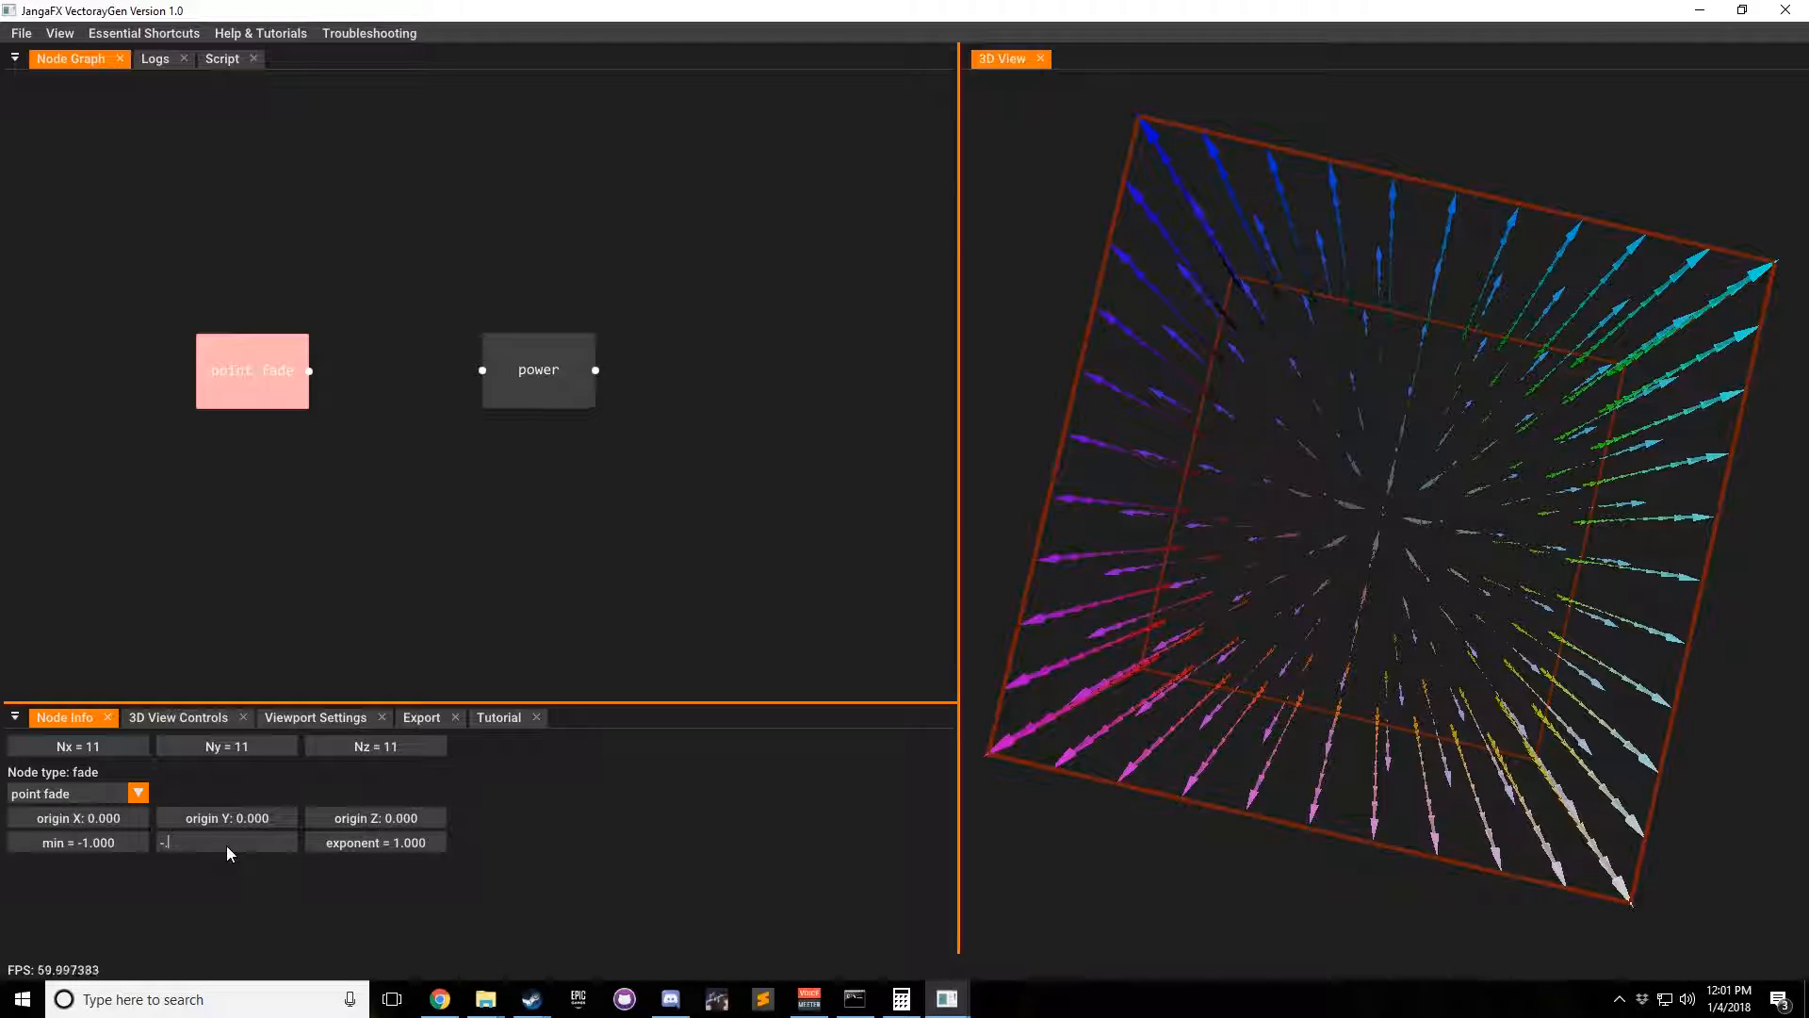
{"action": "type", "text": "04"}
{"action": "left_click_drag", "start_coordinate": [1140, 759], "coordinate": [1090, 283]}
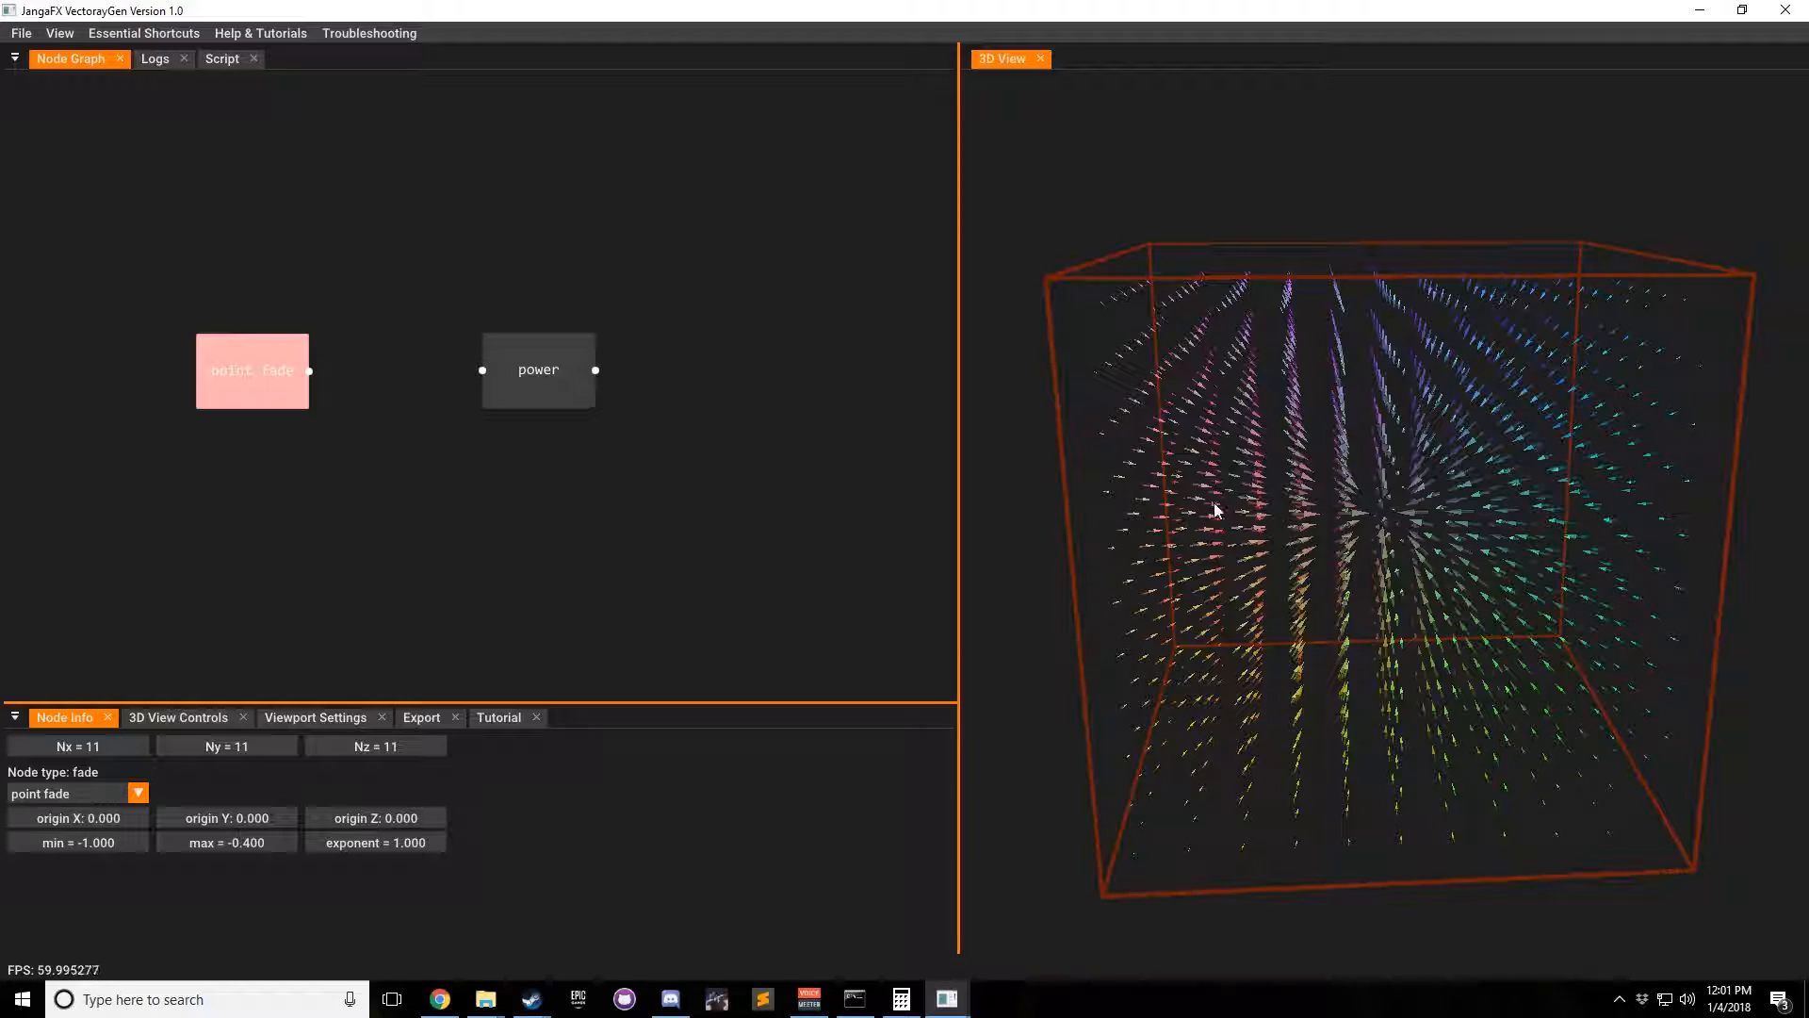
{"action": "left_click_drag", "start_coordinate": [1584, 345], "coordinate": [1705, 371]}
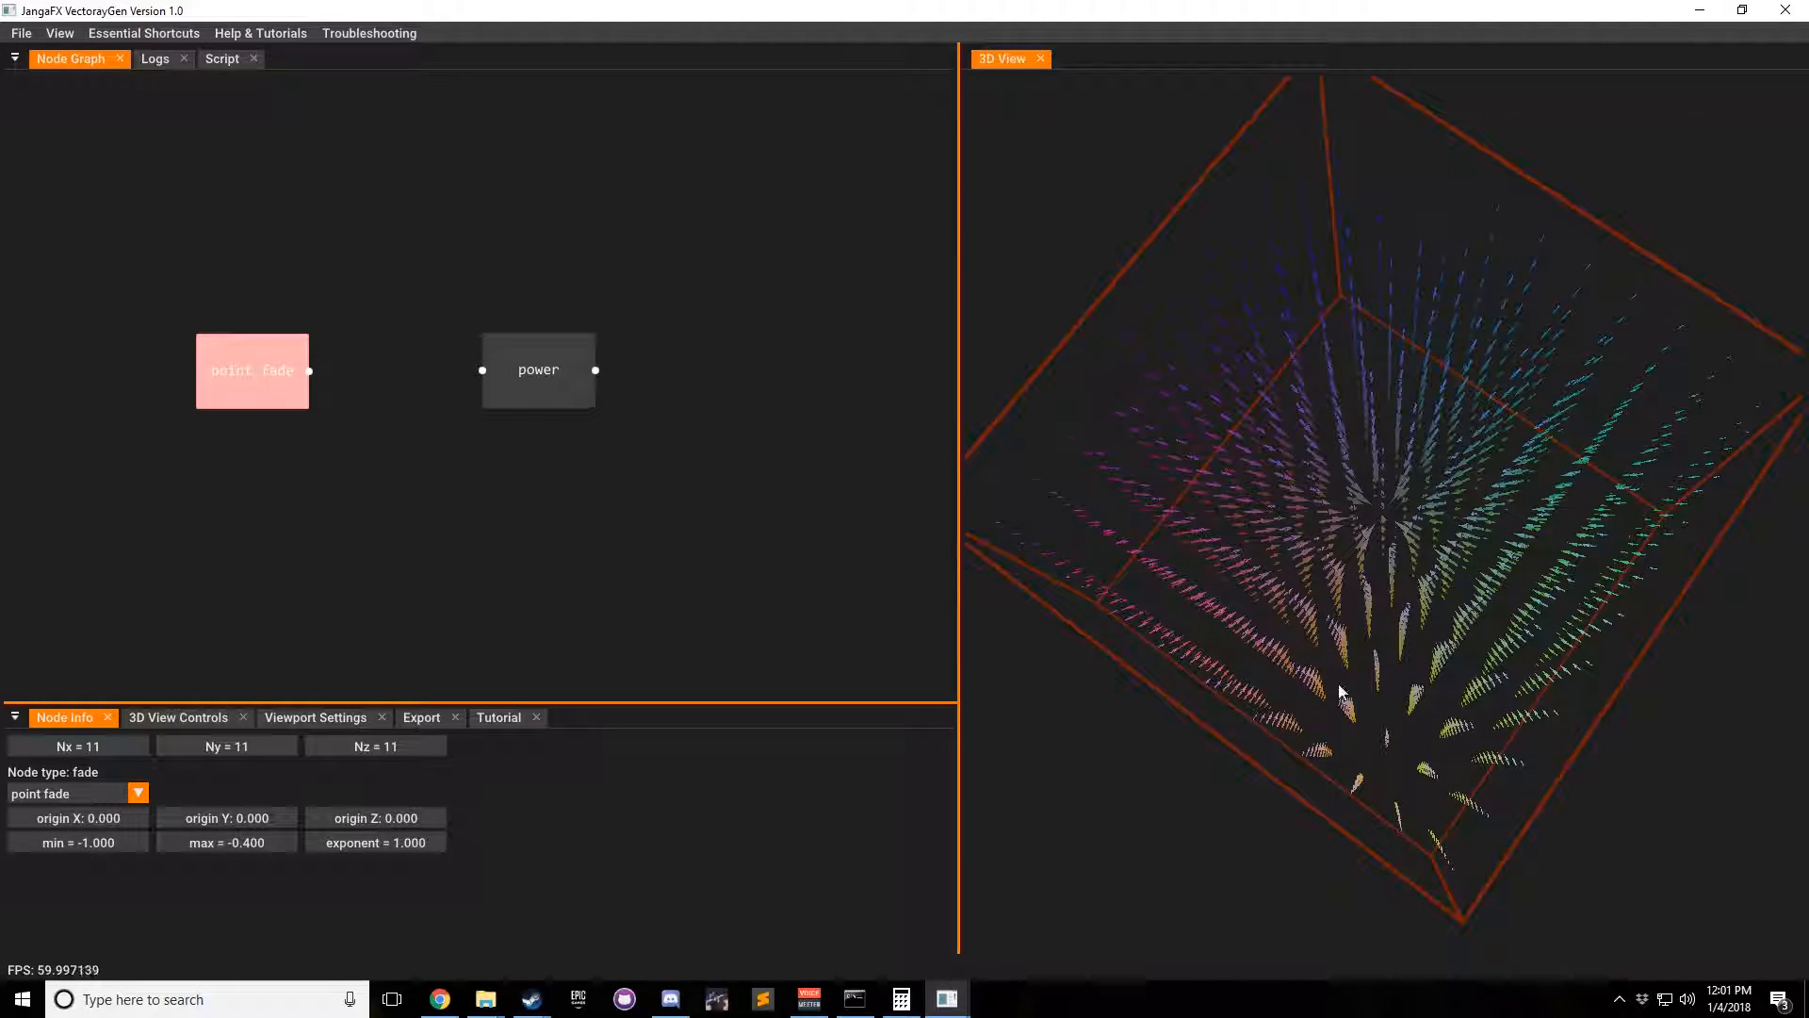
{"action": "left_click_drag", "start_coordinate": [1498, 675], "coordinate": [1414, 633]}
{"action": "left_click_drag", "start_coordinate": [1298, 585], "coordinate": [1305, 588]}
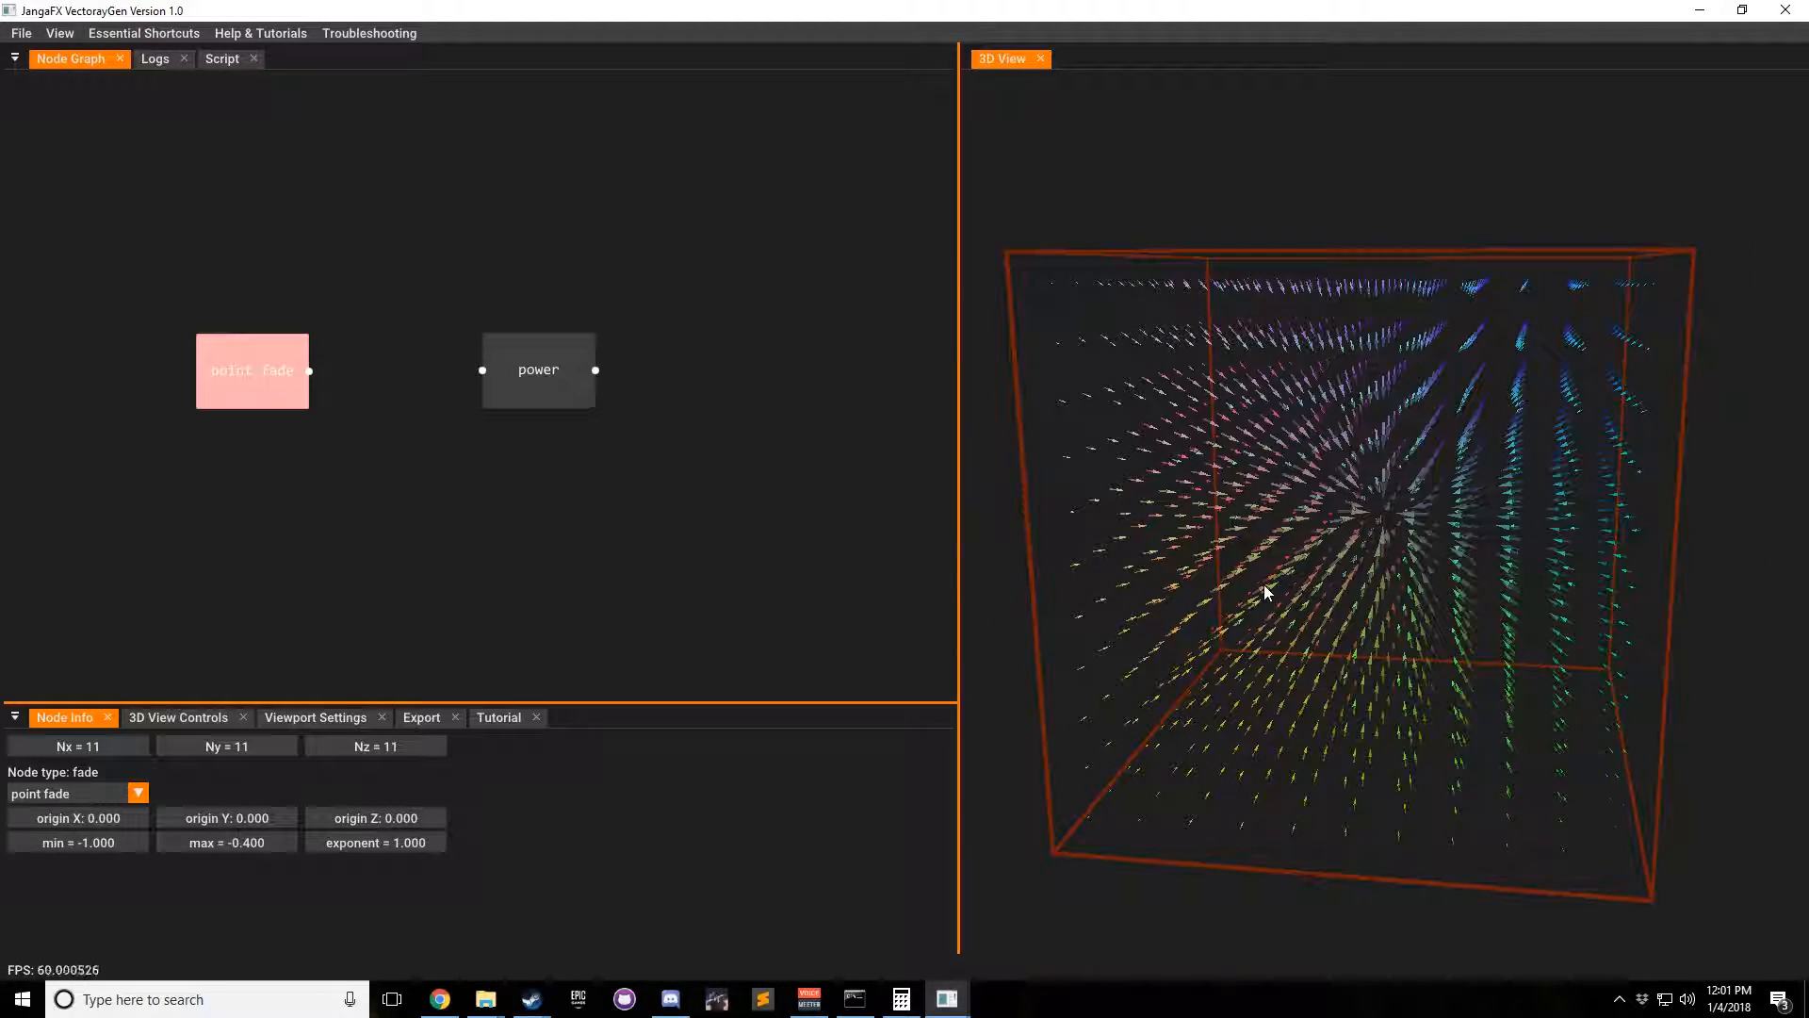
Step: Connect the point fade node's output to the power node's input and select the power node to view its field
{"action": "left_click", "coordinate": [328, 501]}
{"action": "left_click_drag", "start_coordinate": [487, 377], "coordinate": [479, 385]}
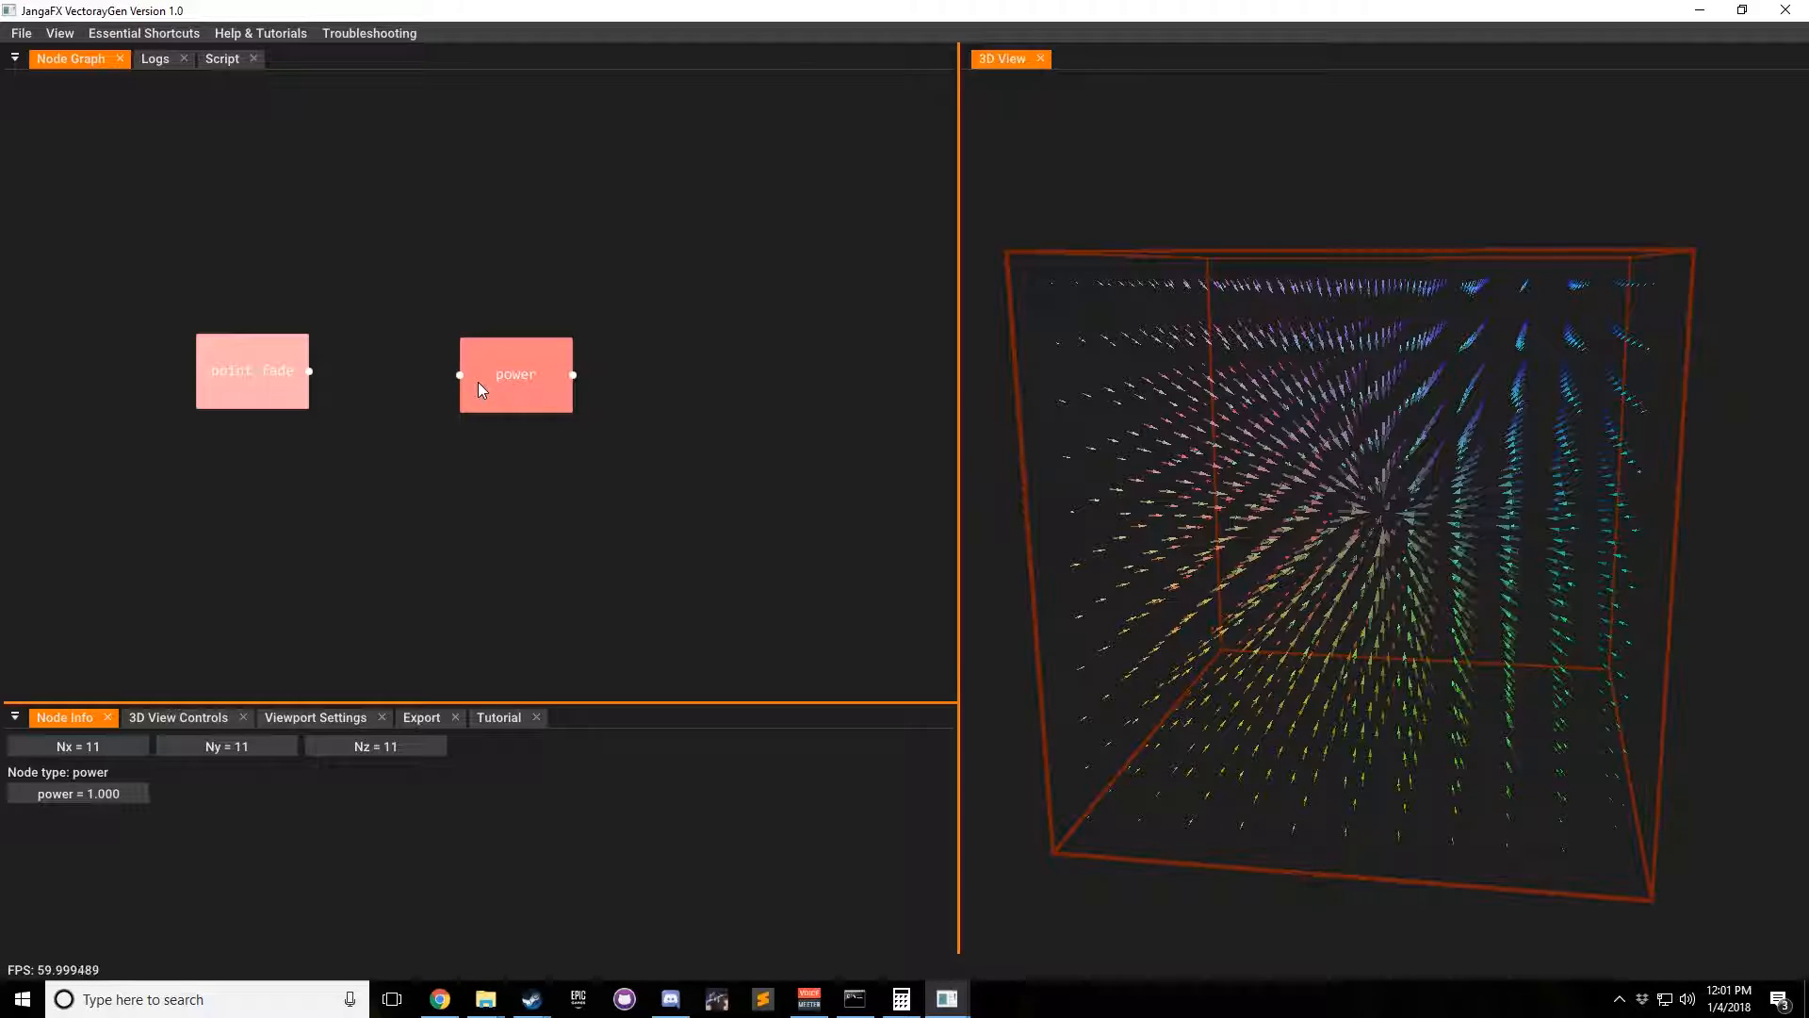
{"action": "left_click_drag", "start_coordinate": [310, 371], "coordinate": [460, 375]}
{"action": "left_click", "coordinate": [523, 371]}
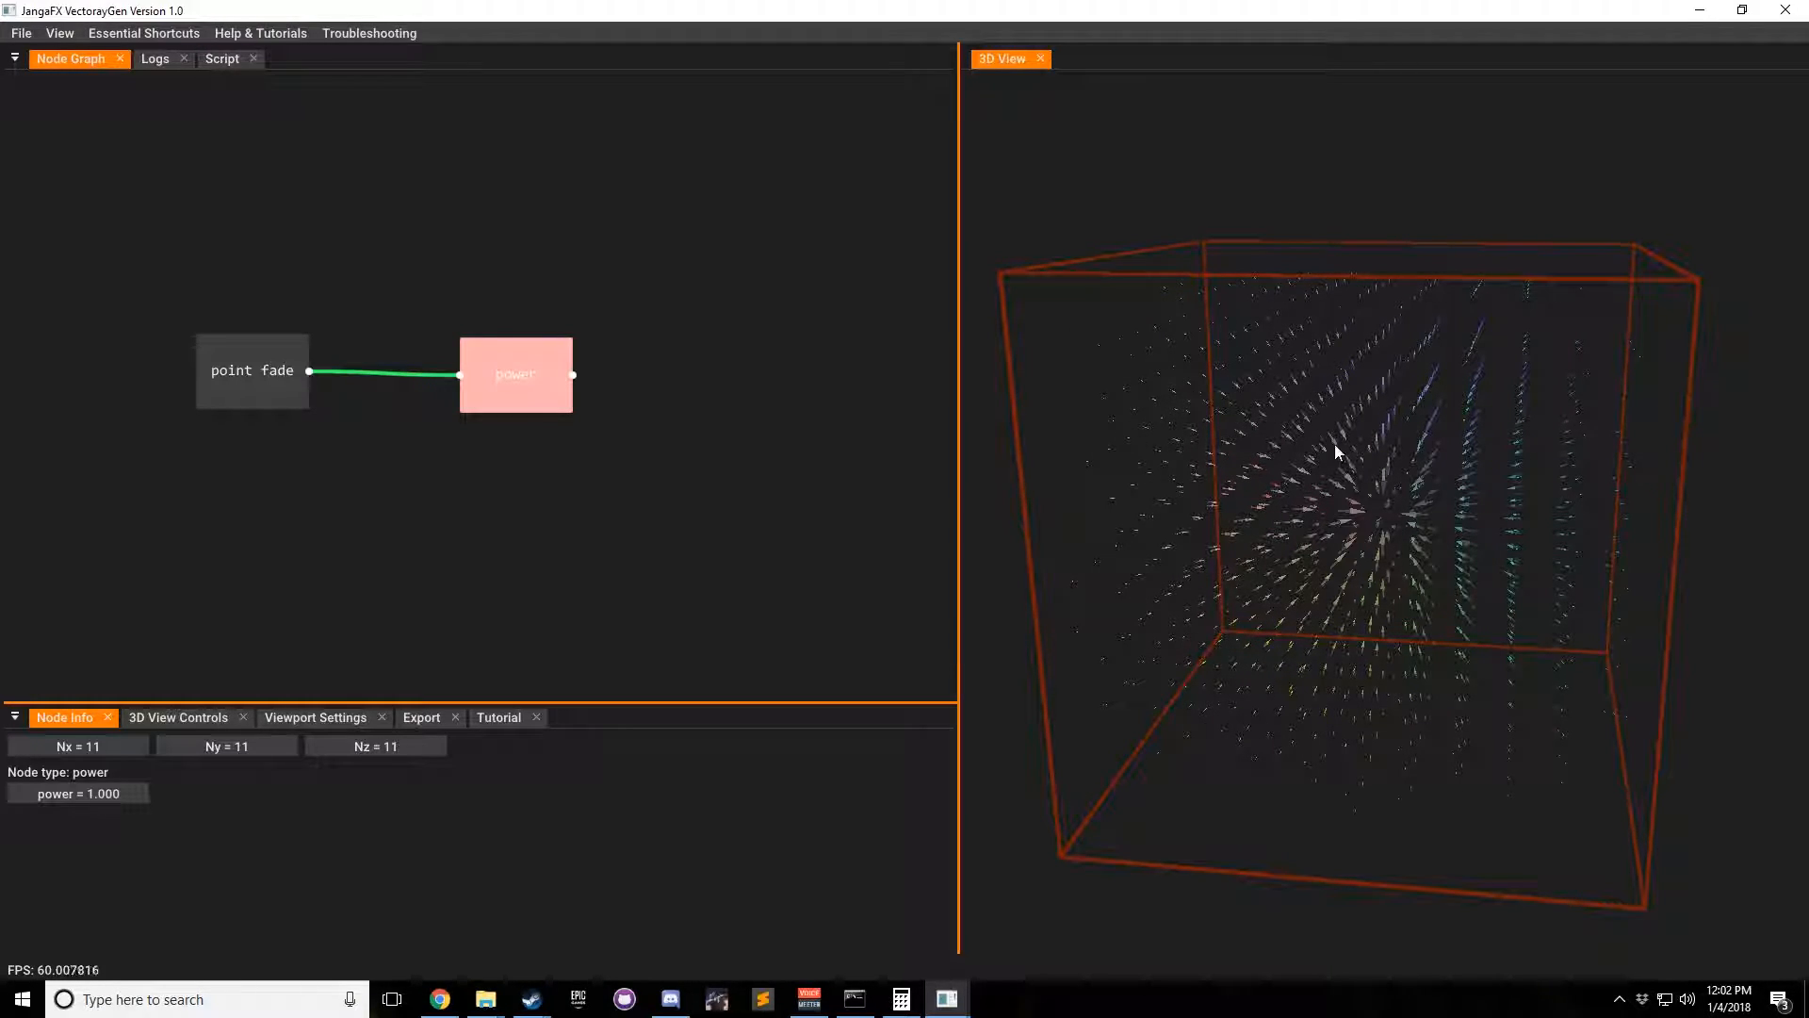
{"action": "left_click_drag", "start_coordinate": [1317, 539], "coordinate": [1299, 434]}
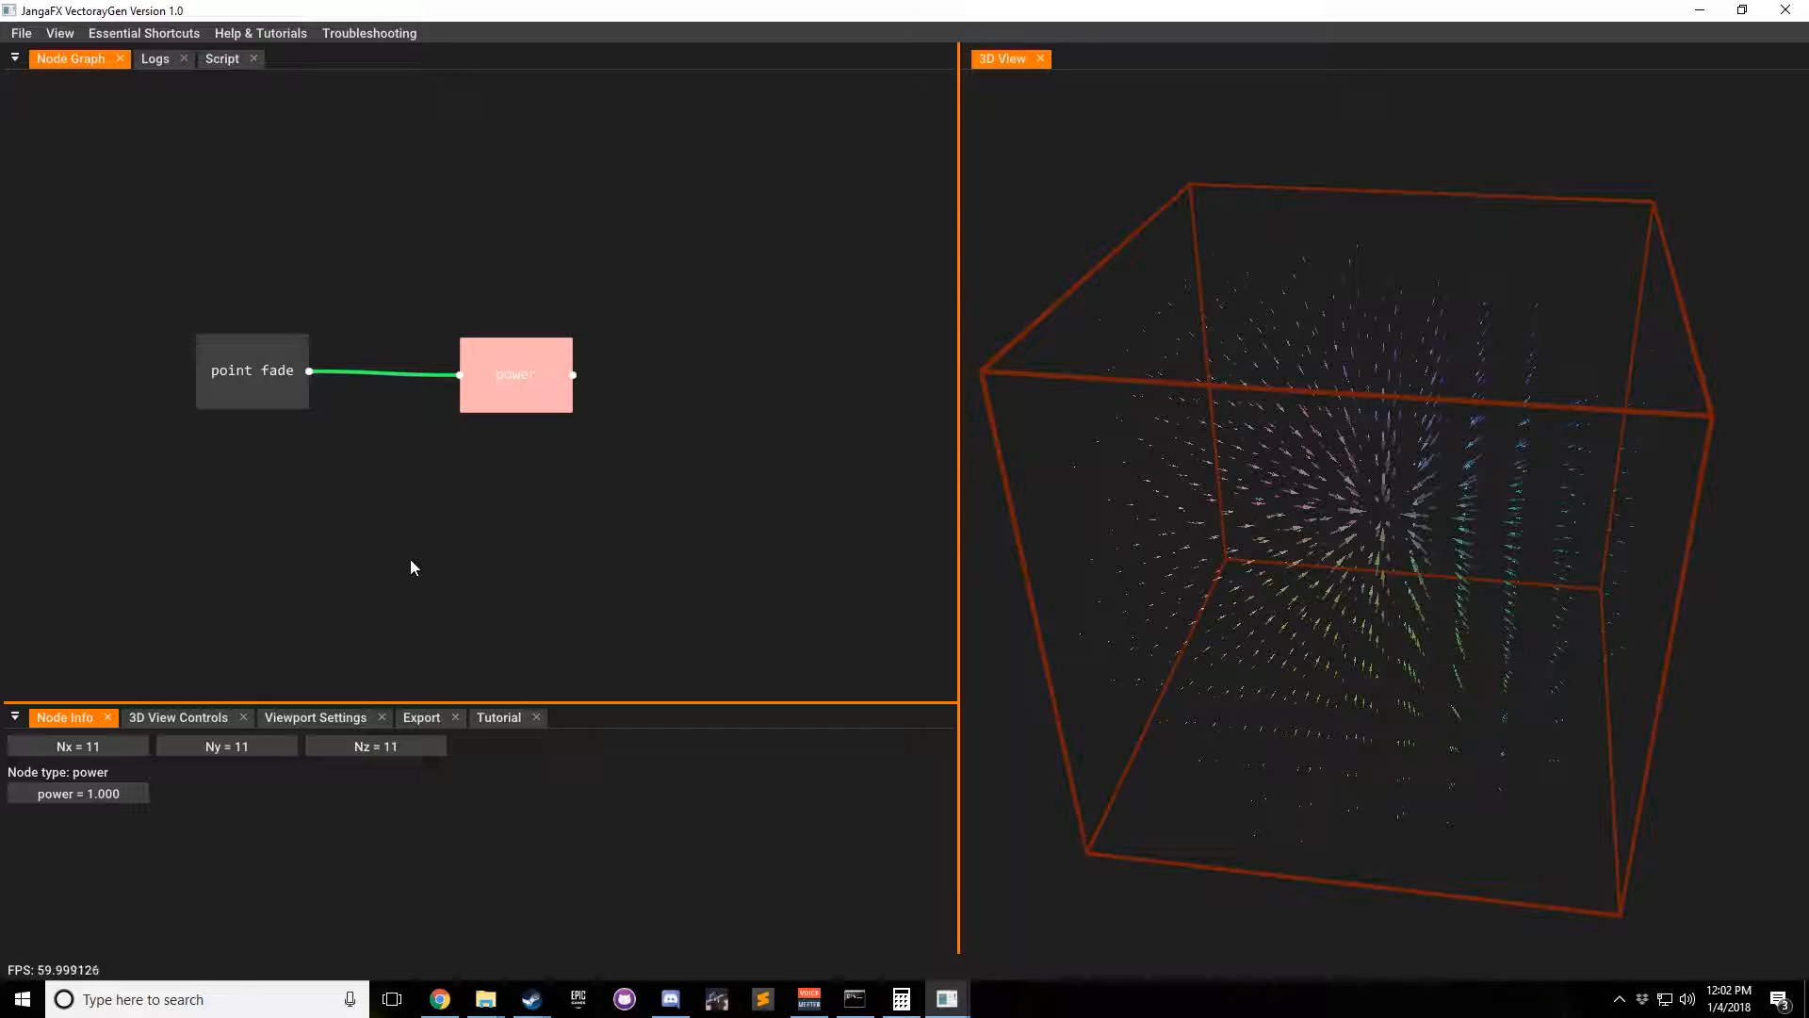
Step: Switch to the RapidTables exponents calculator in Chrome and calculate base 2 with exponent 5
{"action": "left_click", "coordinate": [440, 999]}
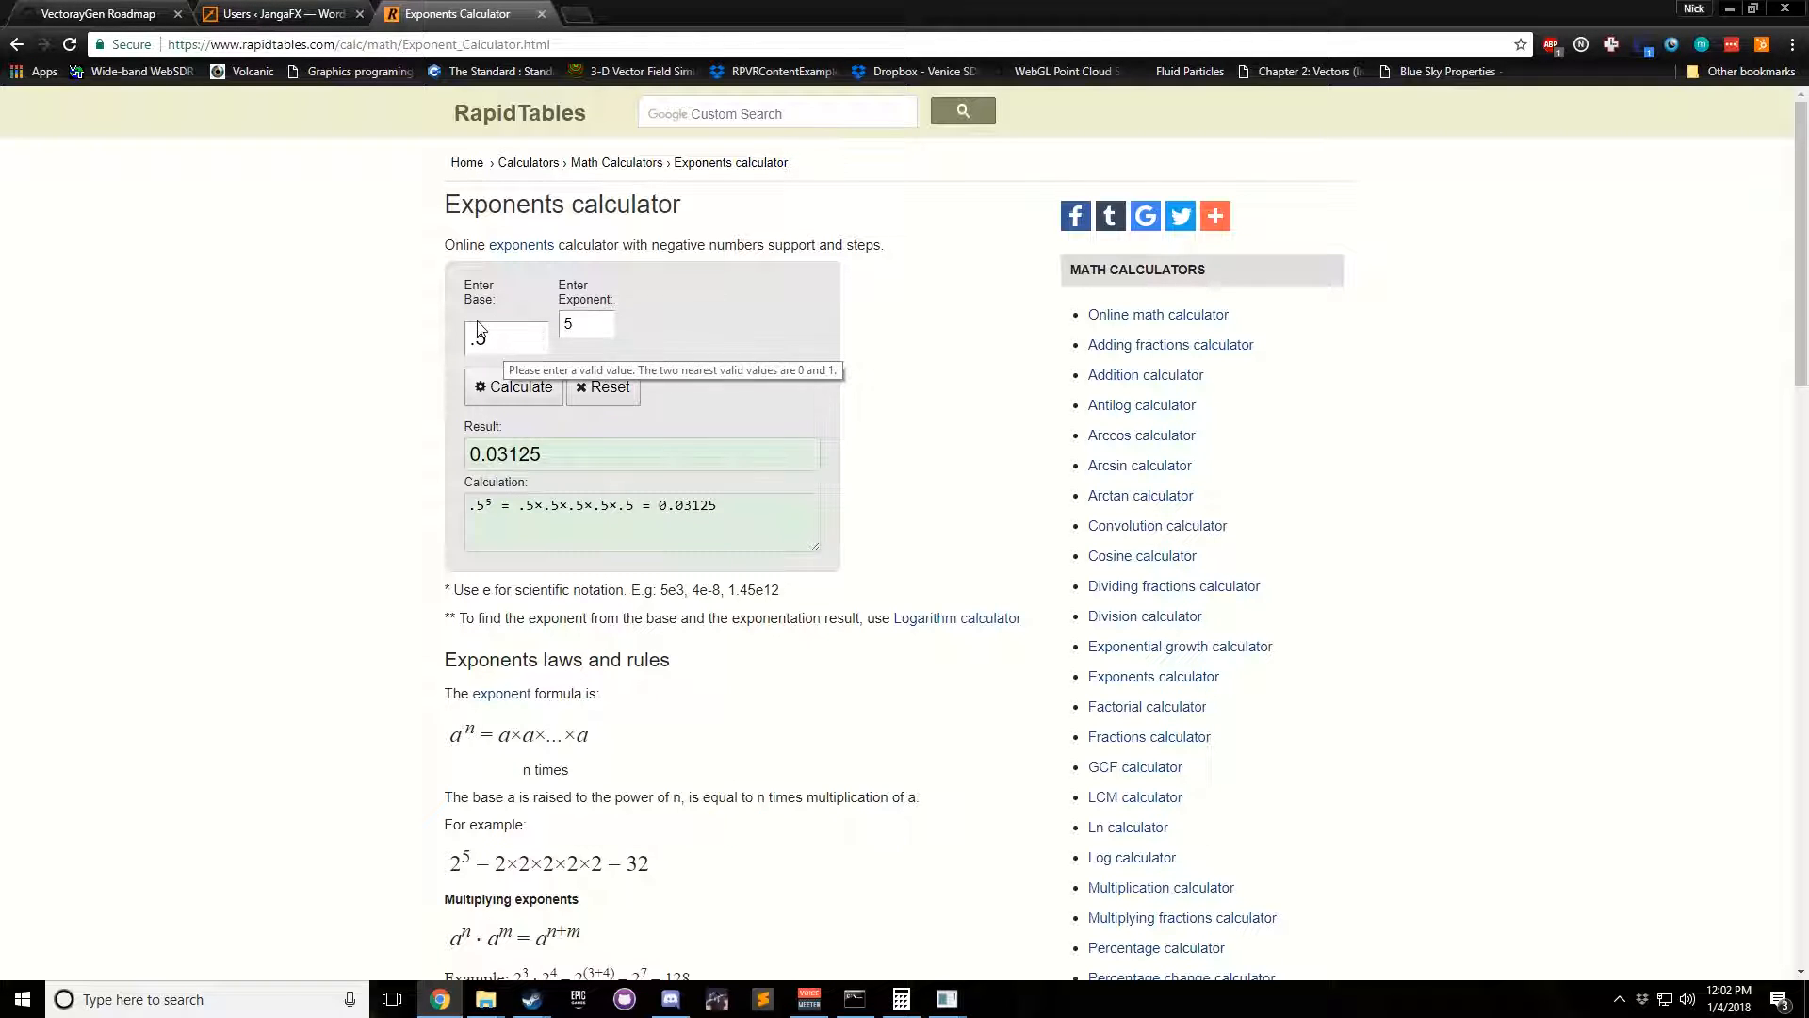
{"action": "left_click_drag", "start_coordinate": [498, 341], "coordinate": [438, 325]}
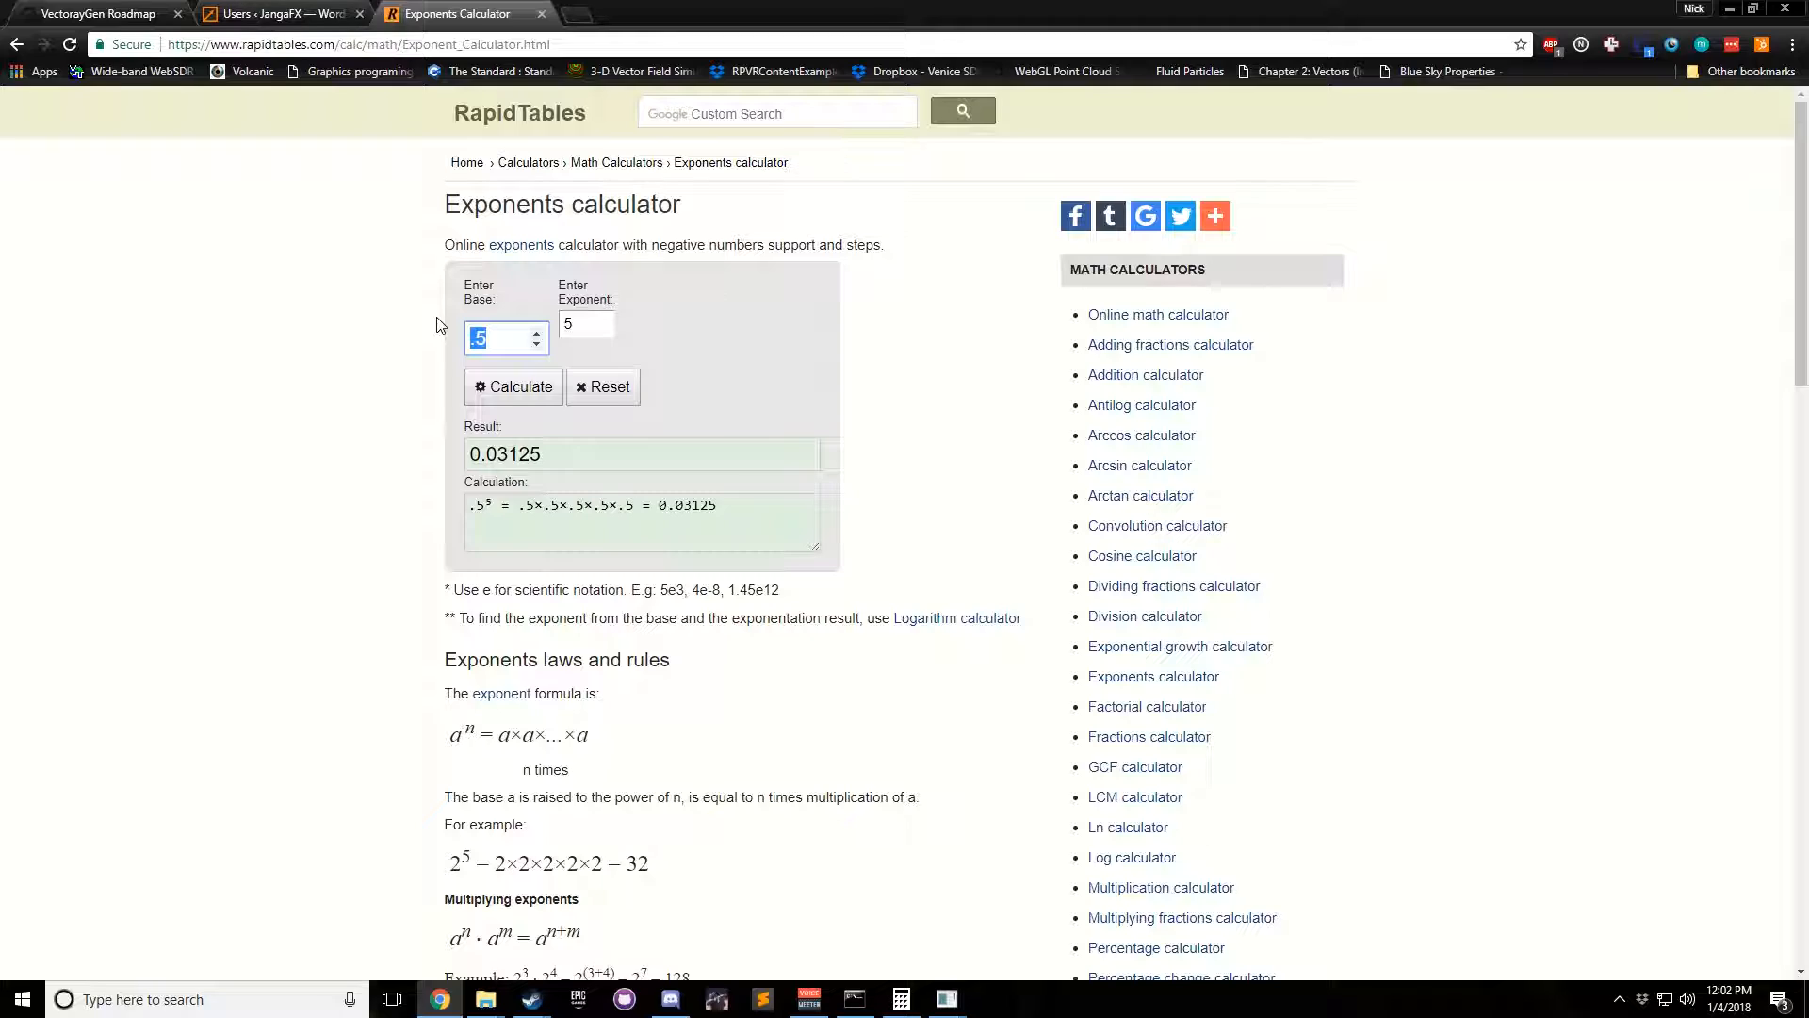
{"action": "type", "text": "2"}
{"action": "left_click", "coordinate": [400, 359]}
{"action": "left_click", "coordinate": [521, 390]}
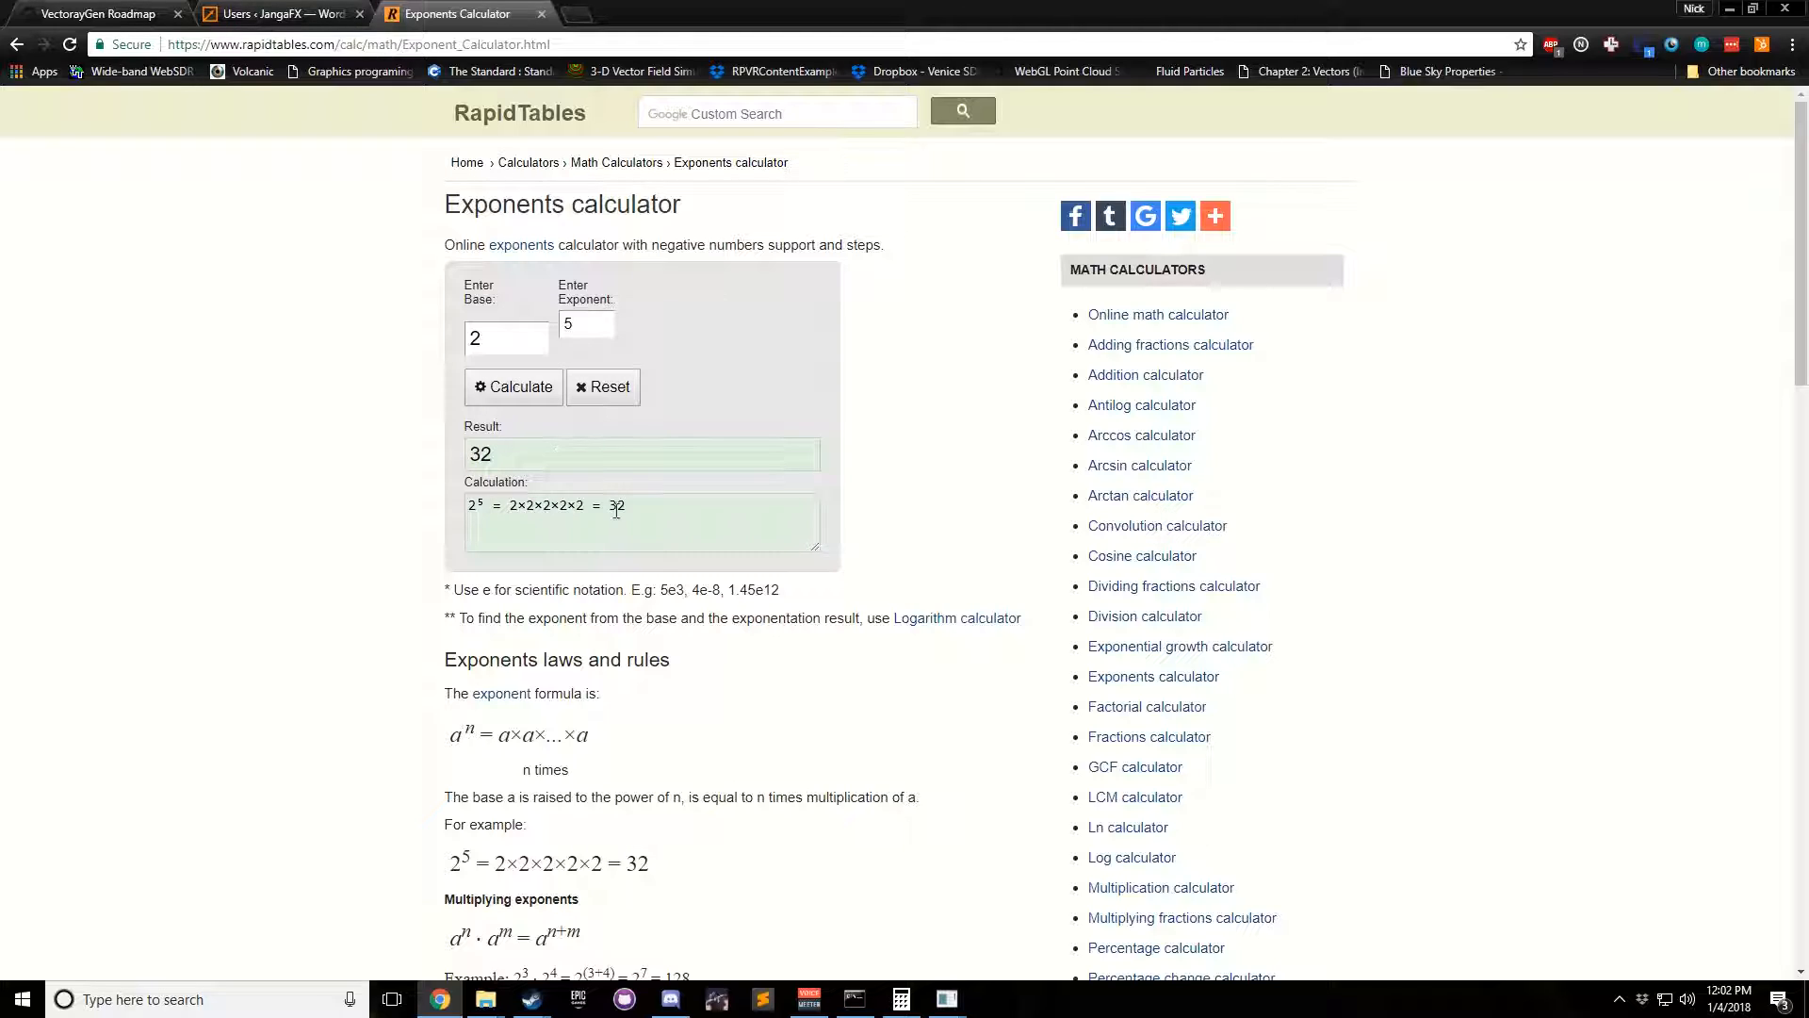
Step: Calculate base .5 with exponent 5 and return to VectorayGen
{"action": "left_click_drag", "start_coordinate": [509, 337], "coordinate": [448, 337]}
{"action": "left_click", "coordinate": [498, 386]}
{"action": "left_click_drag", "start_coordinate": [692, 506], "coordinate": [659, 506]}
{"action": "left_click", "coordinate": [668, 506]}
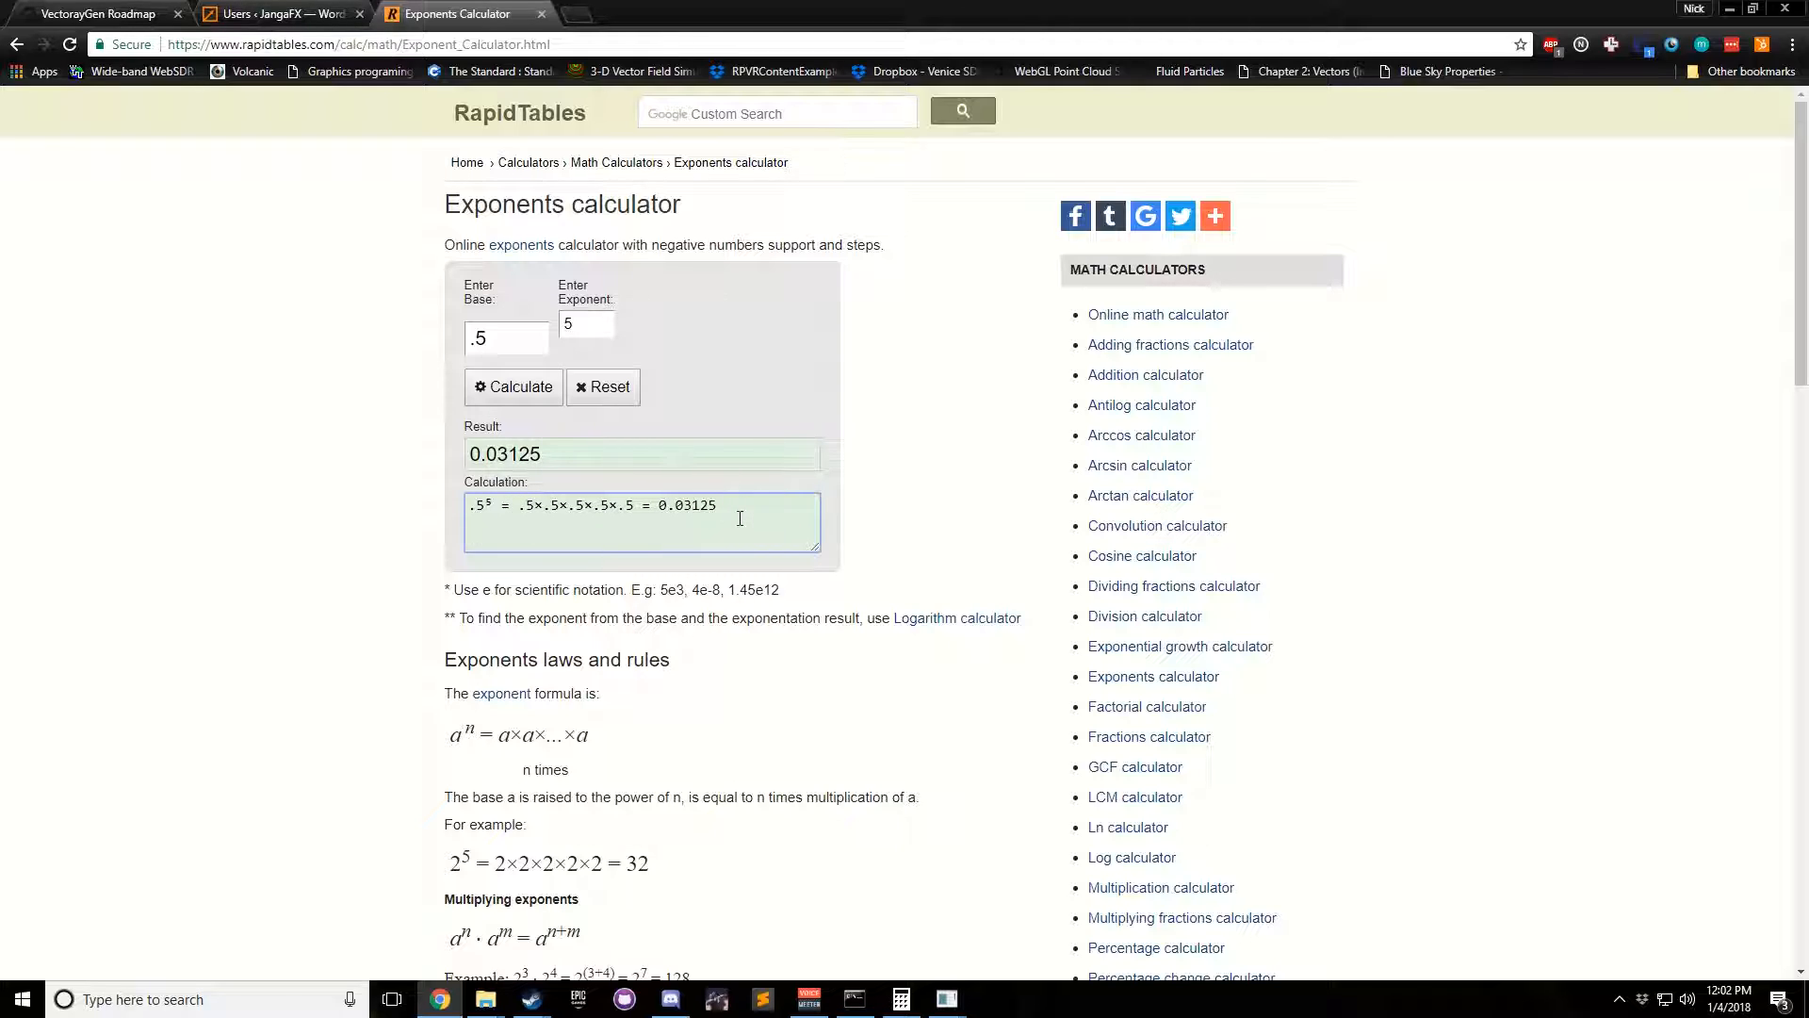
{"action": "left_click", "coordinate": [1730, 9]}
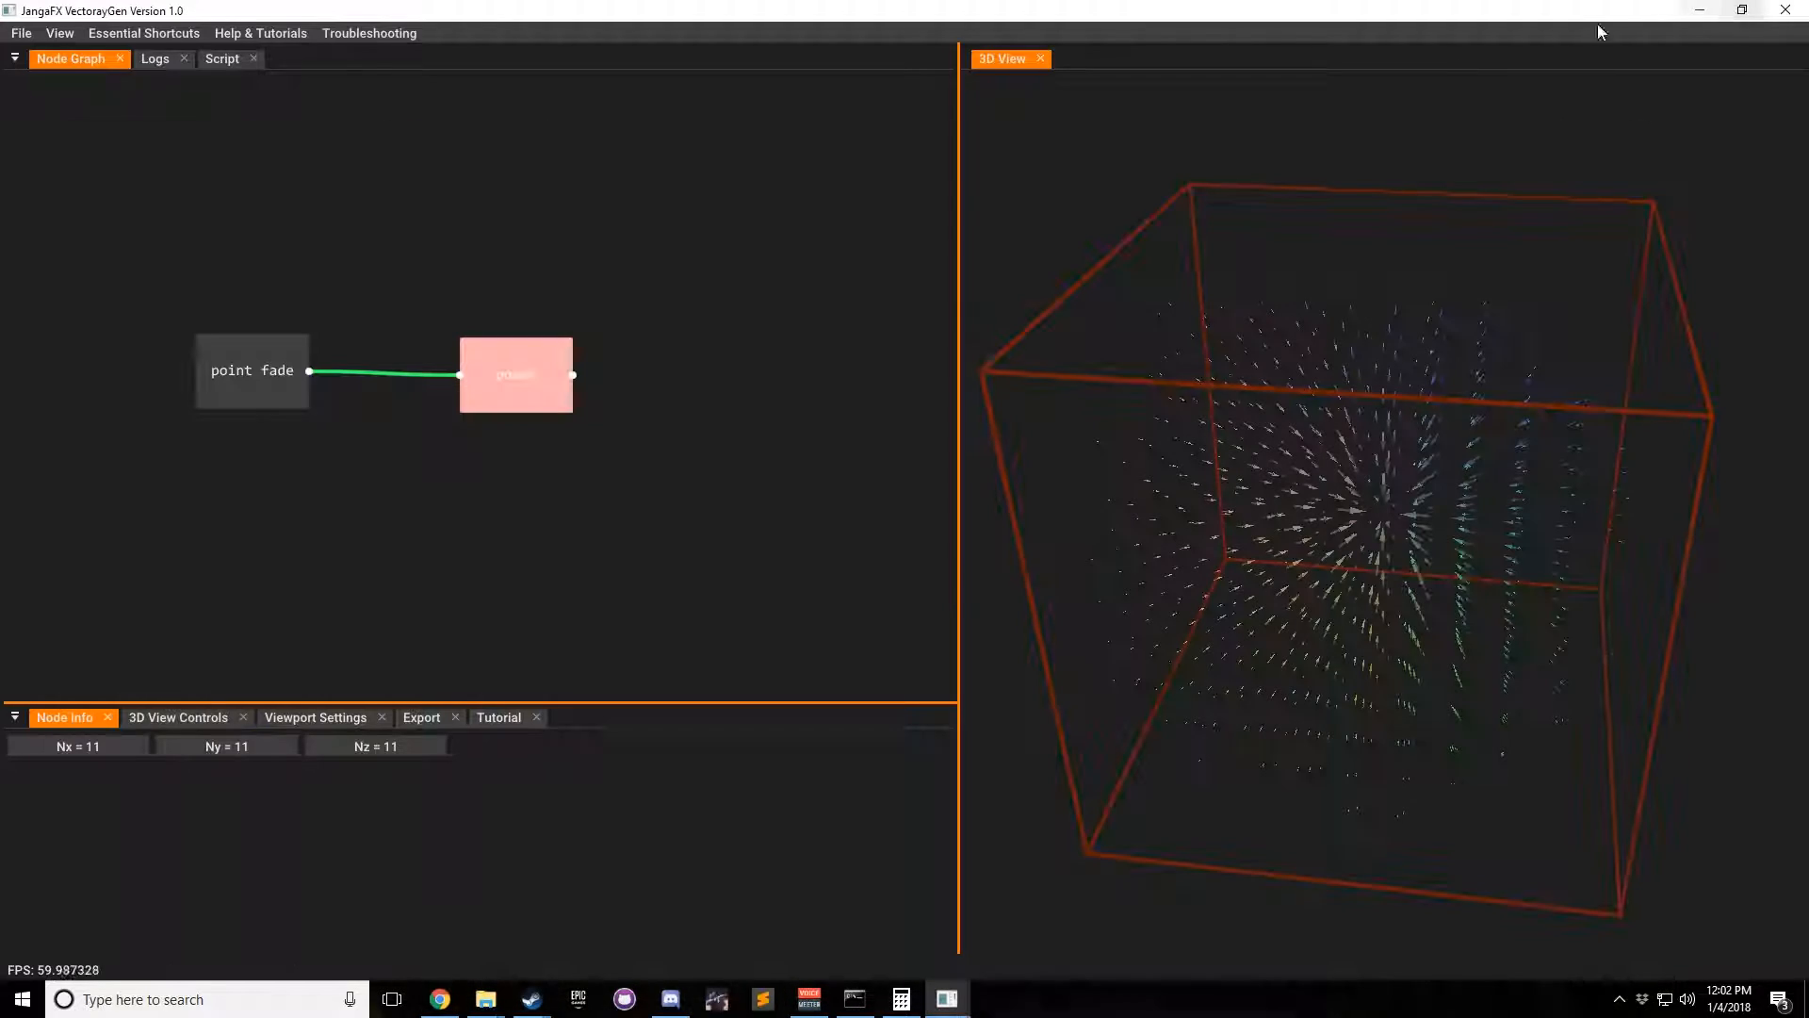
Step: Raise the power node's power to 5 and view the resulting field up close
{"action": "left_click", "coordinate": [507, 353]}
{"action": "left_click_drag", "start_coordinate": [83, 793], "coordinate": [240, 793]}
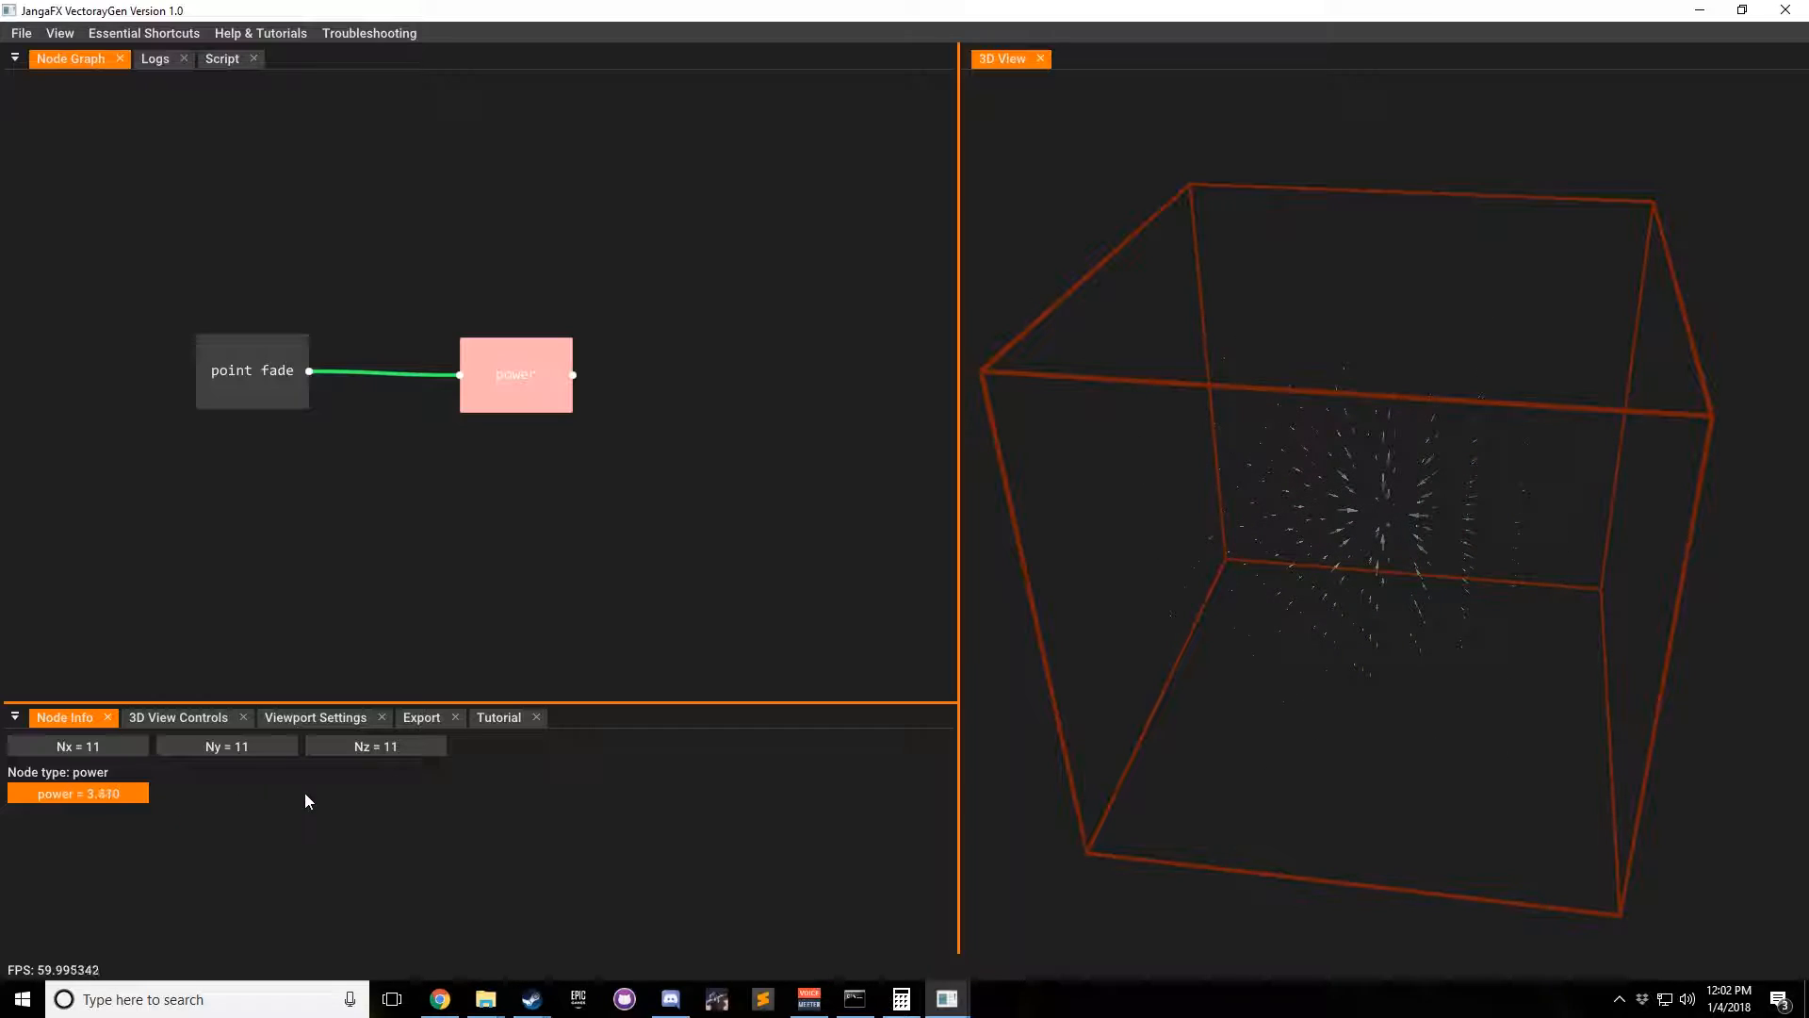
{"action": "left_click_drag", "start_coordinate": [377, 794], "coordinate": [402, 794]}
{"action": "left_click_drag", "start_coordinate": [639, 781], "coordinate": [717, 758]}
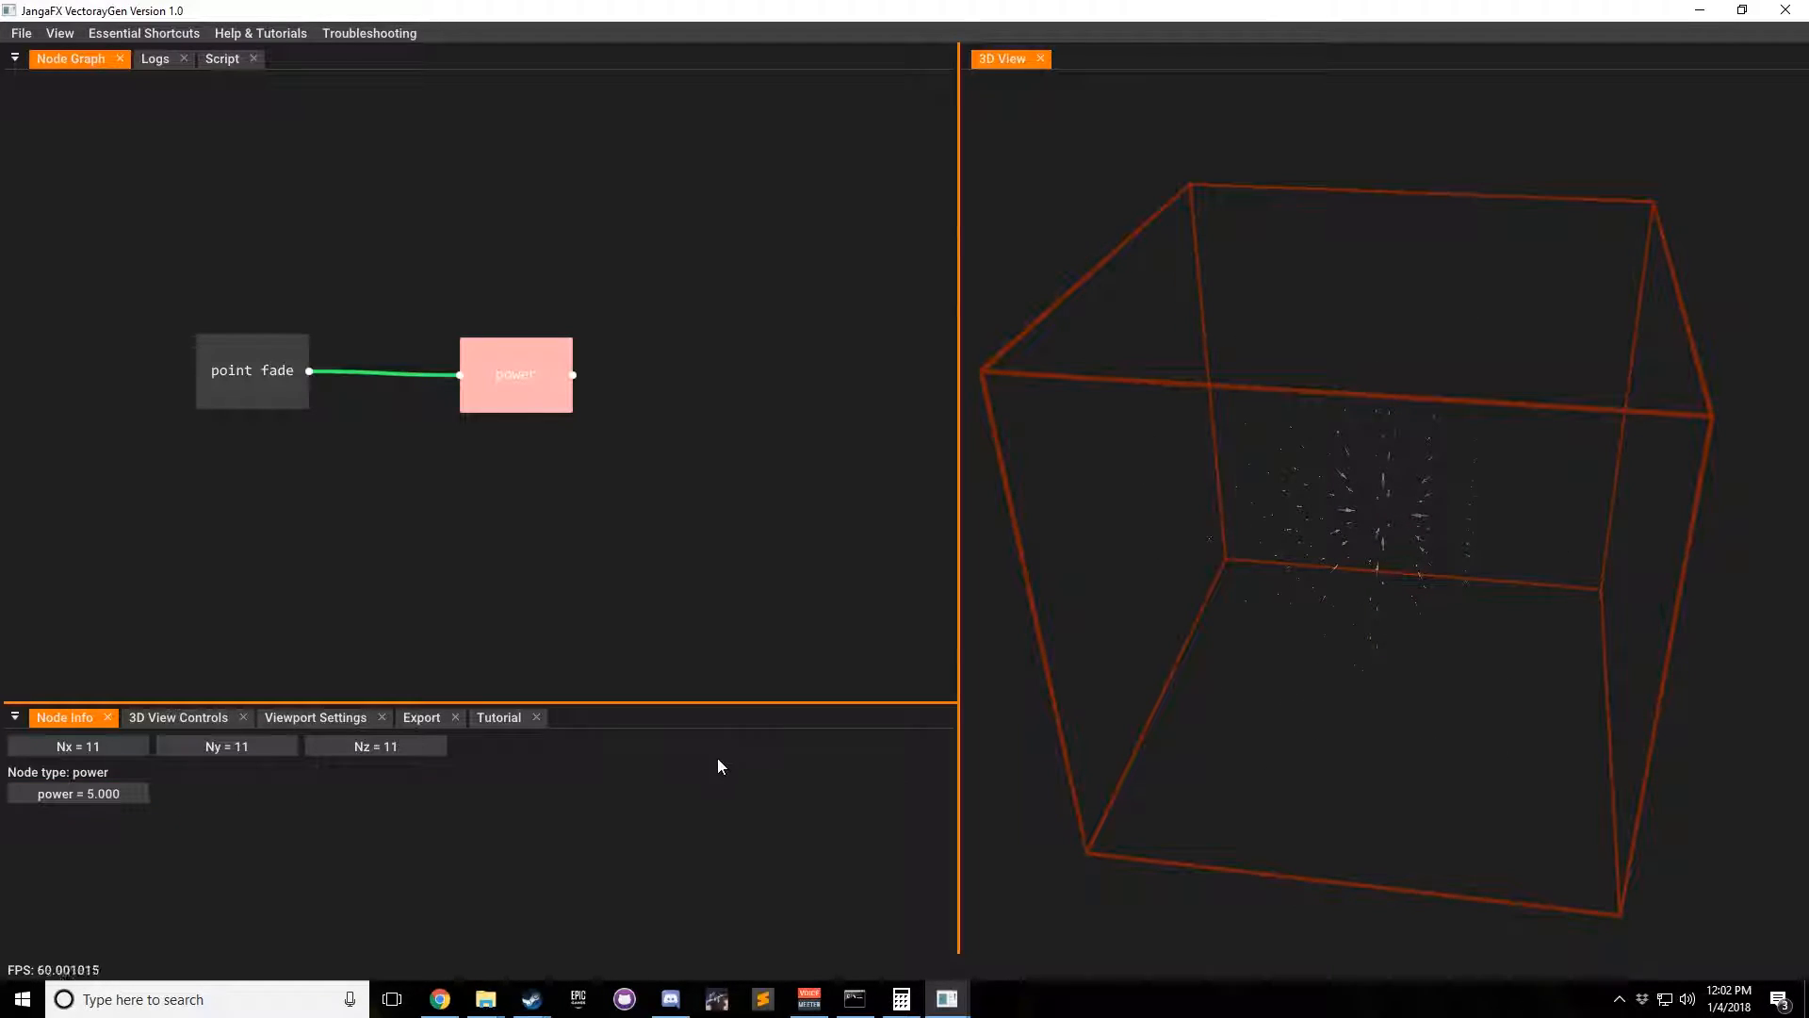
{"action": "mouse_move", "coordinate": [1414, 537]}
{"action": "left_mouse_down"}
{"action": "mouse_move", "coordinate": [1468, 528]}
{"action": "mouse_move", "coordinate": [1433, 513]}
{"action": "left_mouse_up"}
{"action": "scroll", "coordinate": [1434, 513], "scroll_direction": "up", "scroll_amount": 3}
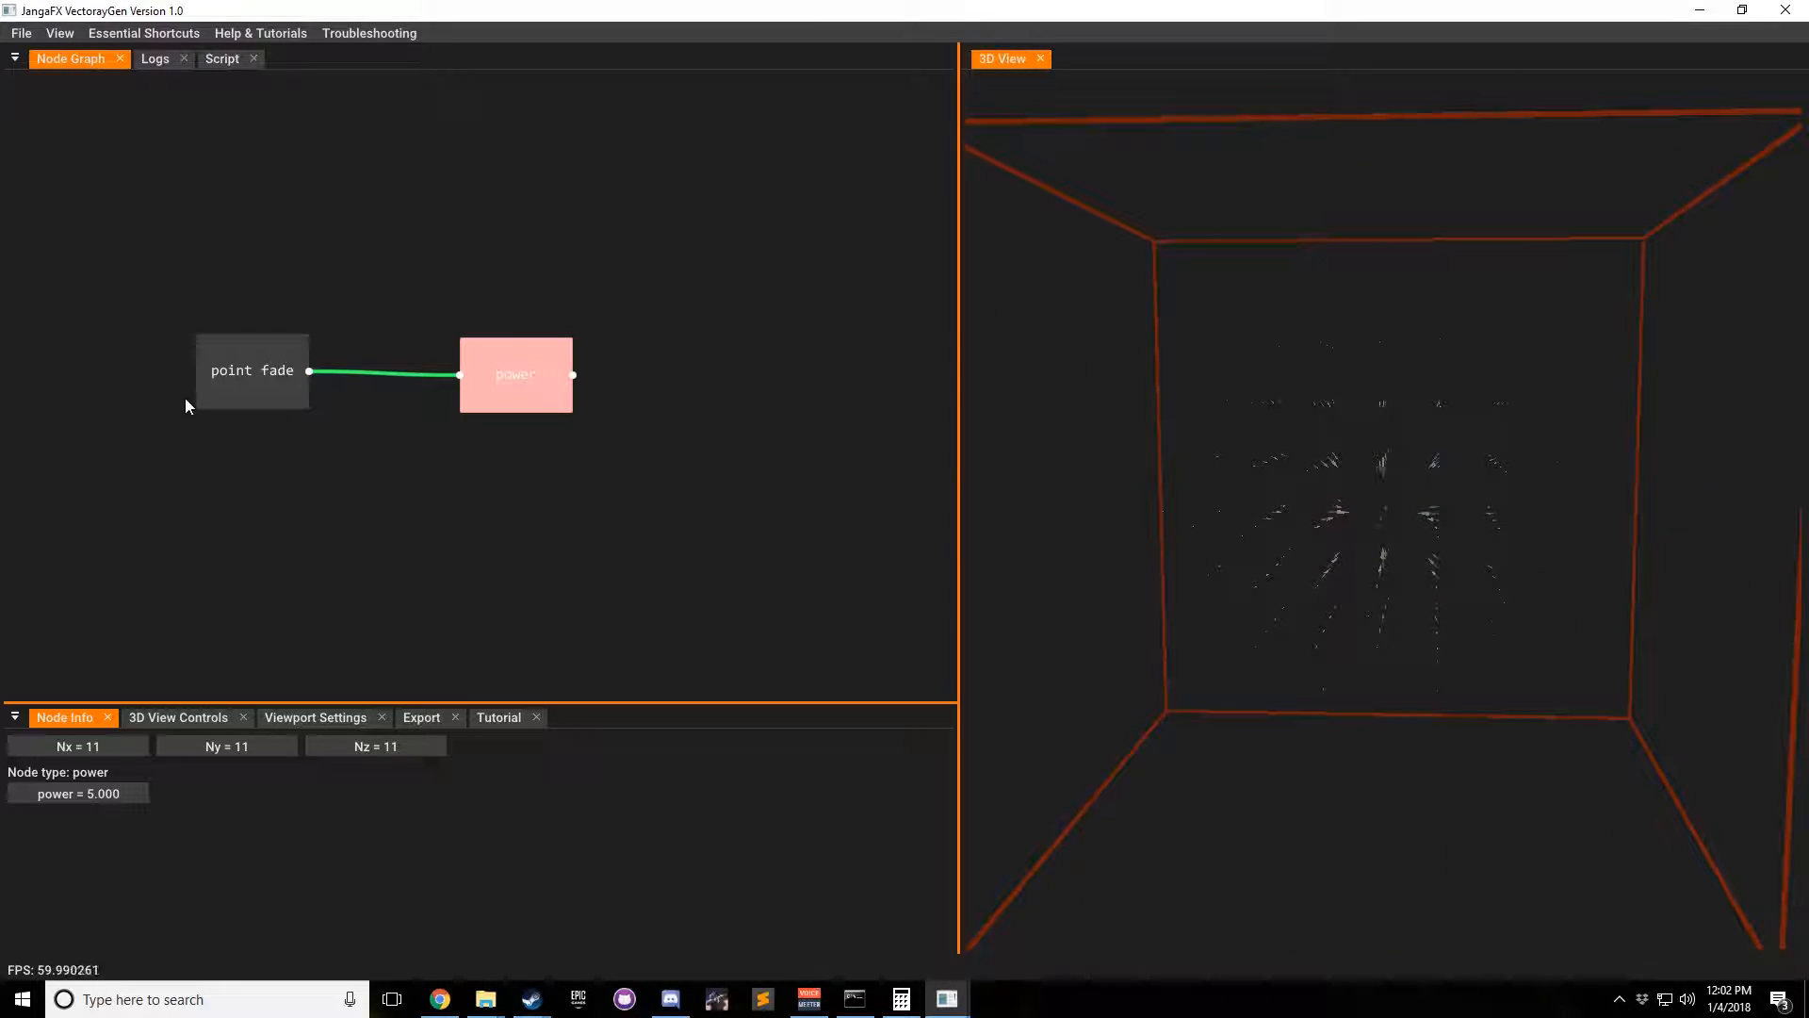
Step: Set the point fade node's min to -2 and deselect the node
{"action": "left_click", "coordinate": [224, 380]}
{"action": "double_click", "coordinate": [88, 835]}
{"action": "type", "text": "-"}
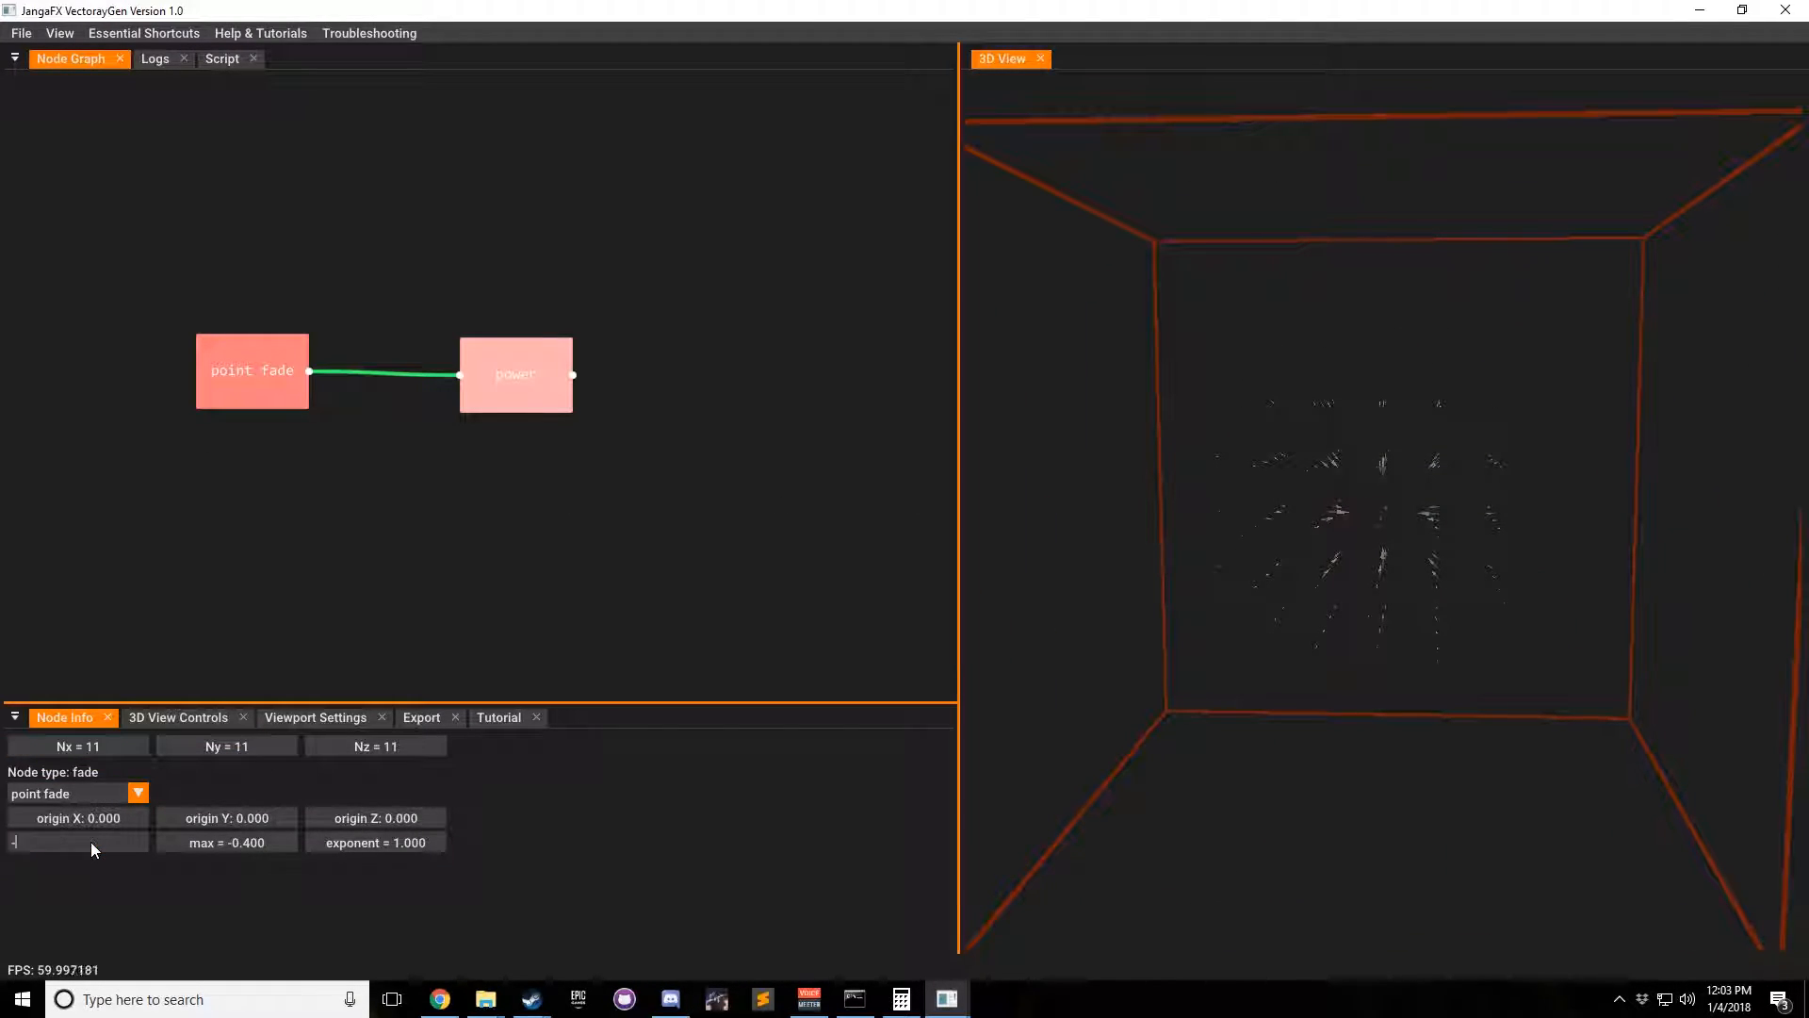
{"action": "type", "text": "5"}
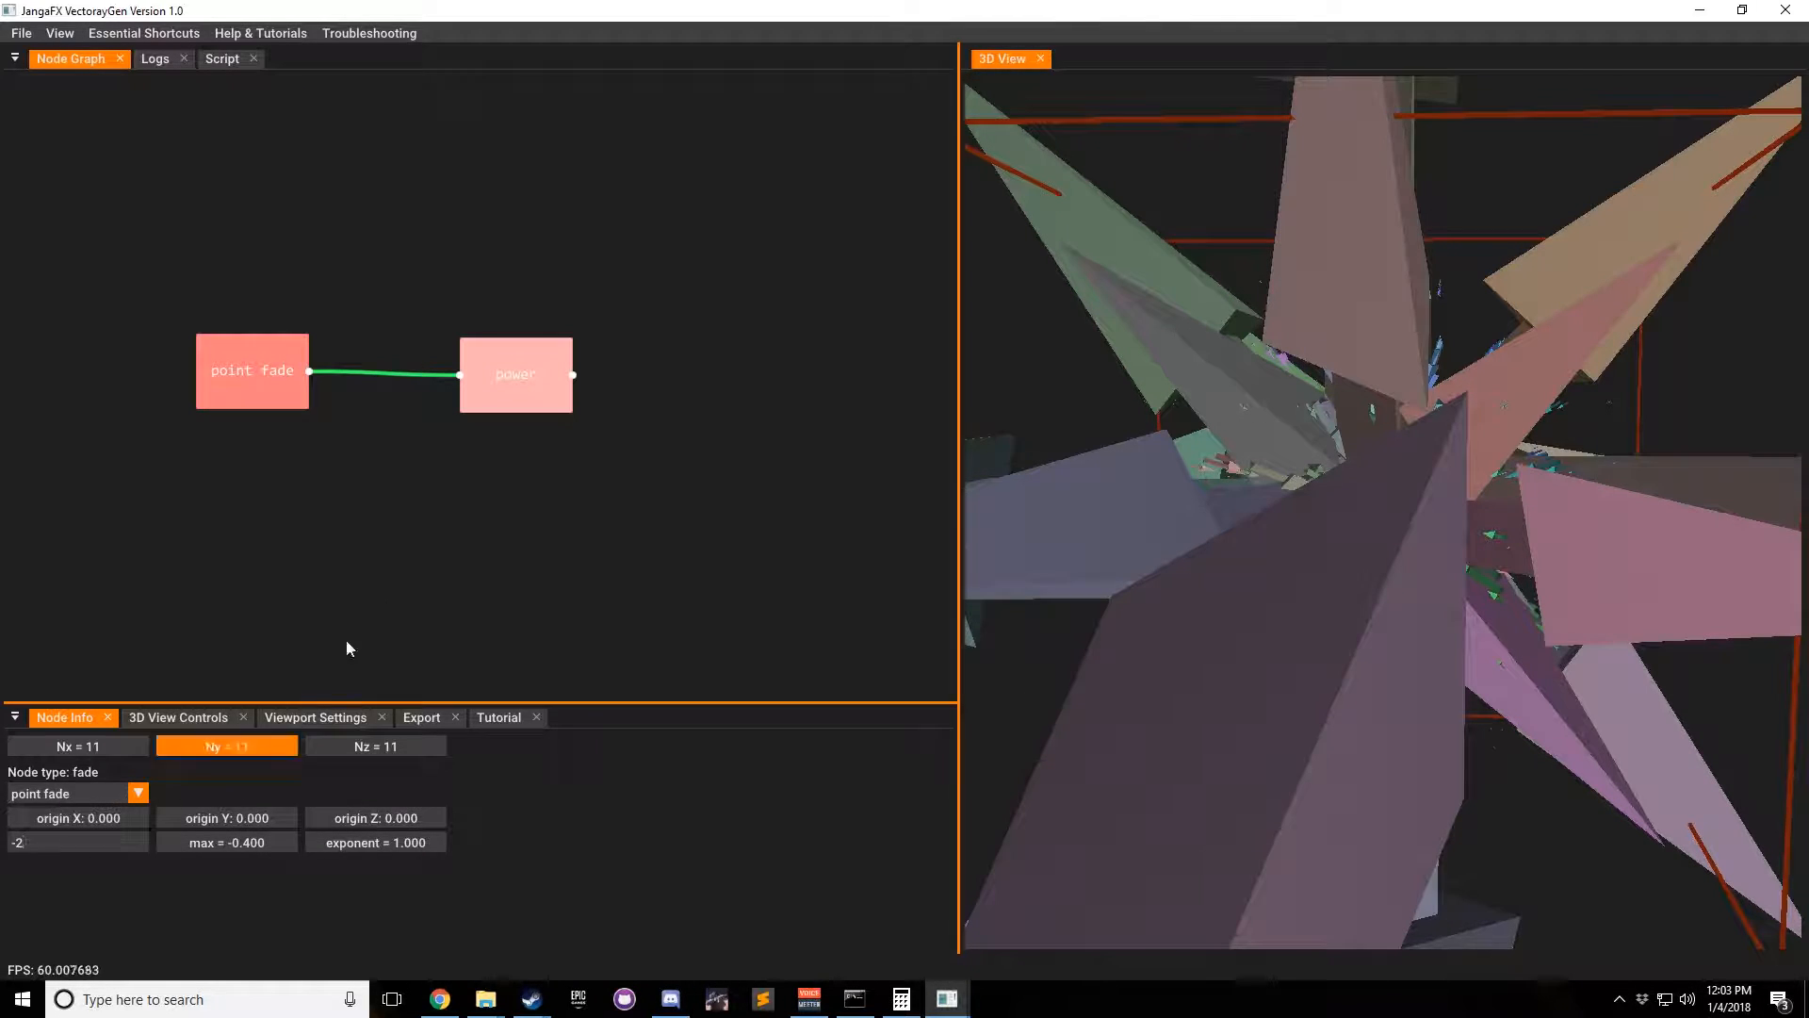
{"action": "left_click", "coordinate": [542, 419]}
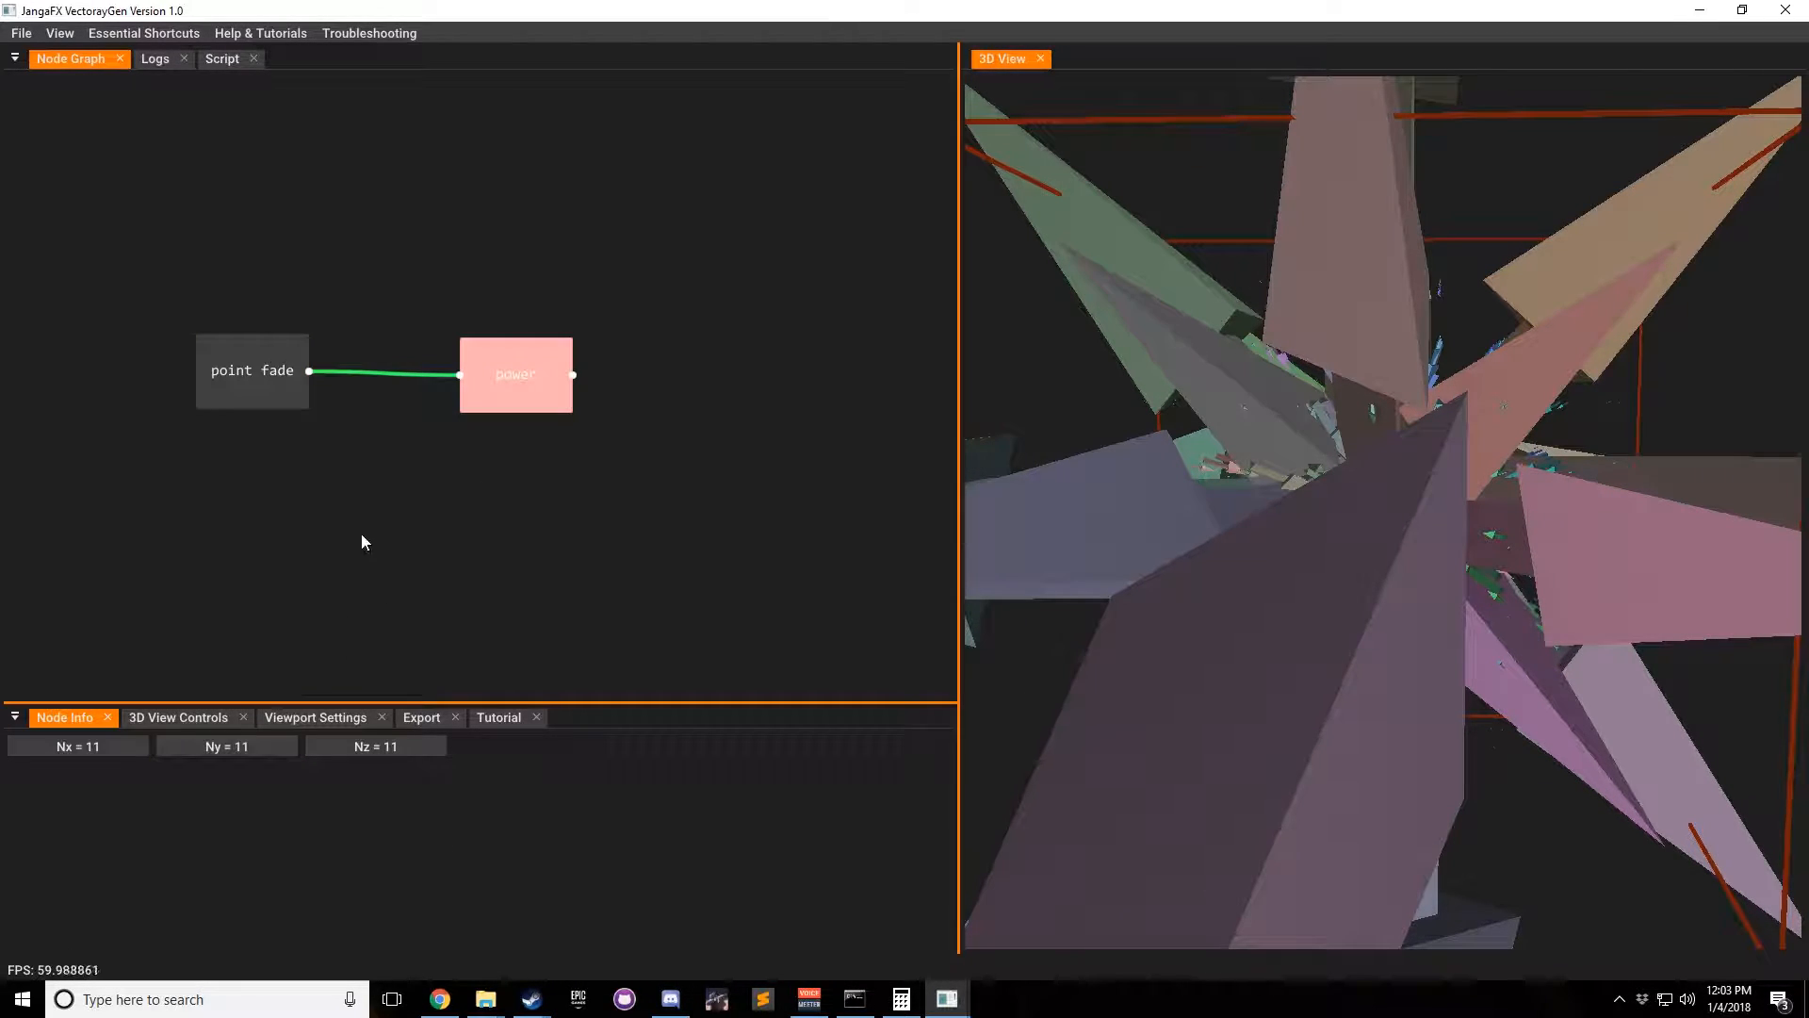
Step: Lower the power node's power to 0.07 and raise it again to 2.07, viewing the field at both values
{"action": "left_click", "coordinate": [499, 381]}
{"action": "left_click_drag", "start_coordinate": [116, 793], "coordinate": [3, 803]}
{"action": "left_click_drag", "start_coordinate": [121, 799], "coordinate": [5, 801]}
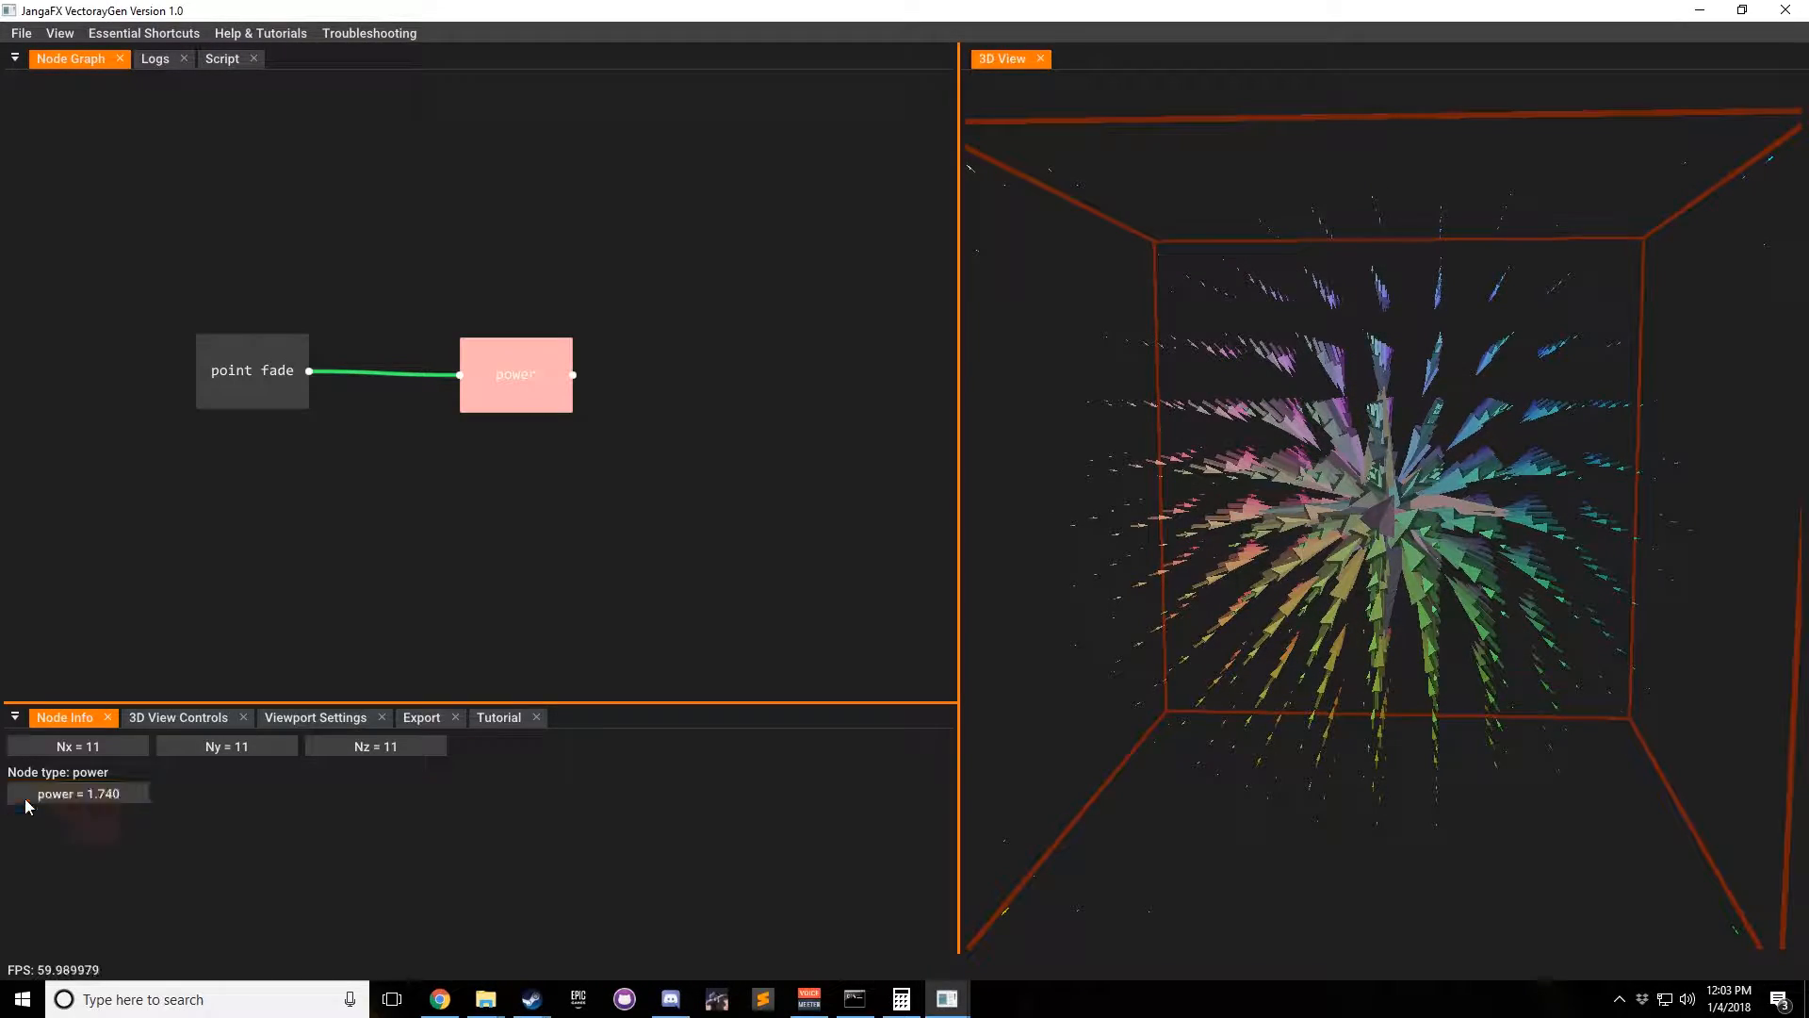
{"action": "left_click_drag", "start_coordinate": [122, 796], "coordinate": [7, 801]}
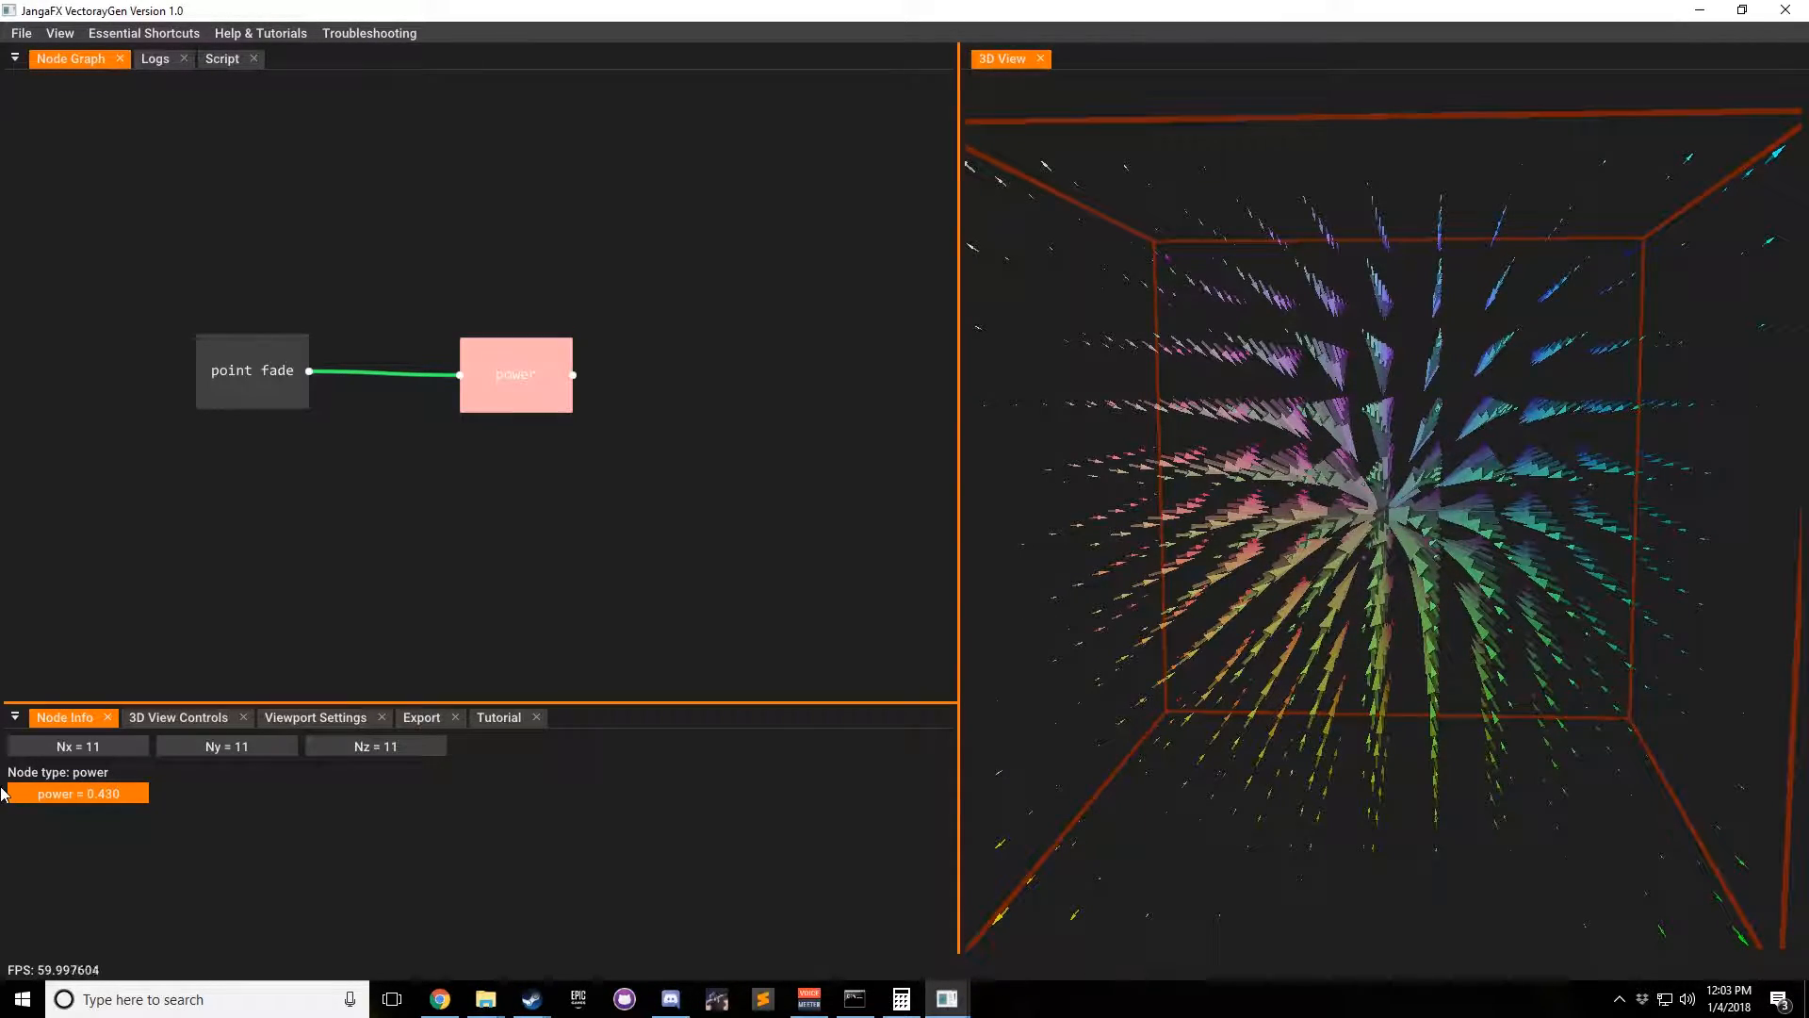
{"action": "left_click_drag", "start_coordinate": [122, 794], "coordinate": [161, 794]}
{"action": "left_click_drag", "start_coordinate": [1426, 510], "coordinate": [1031, 499]}
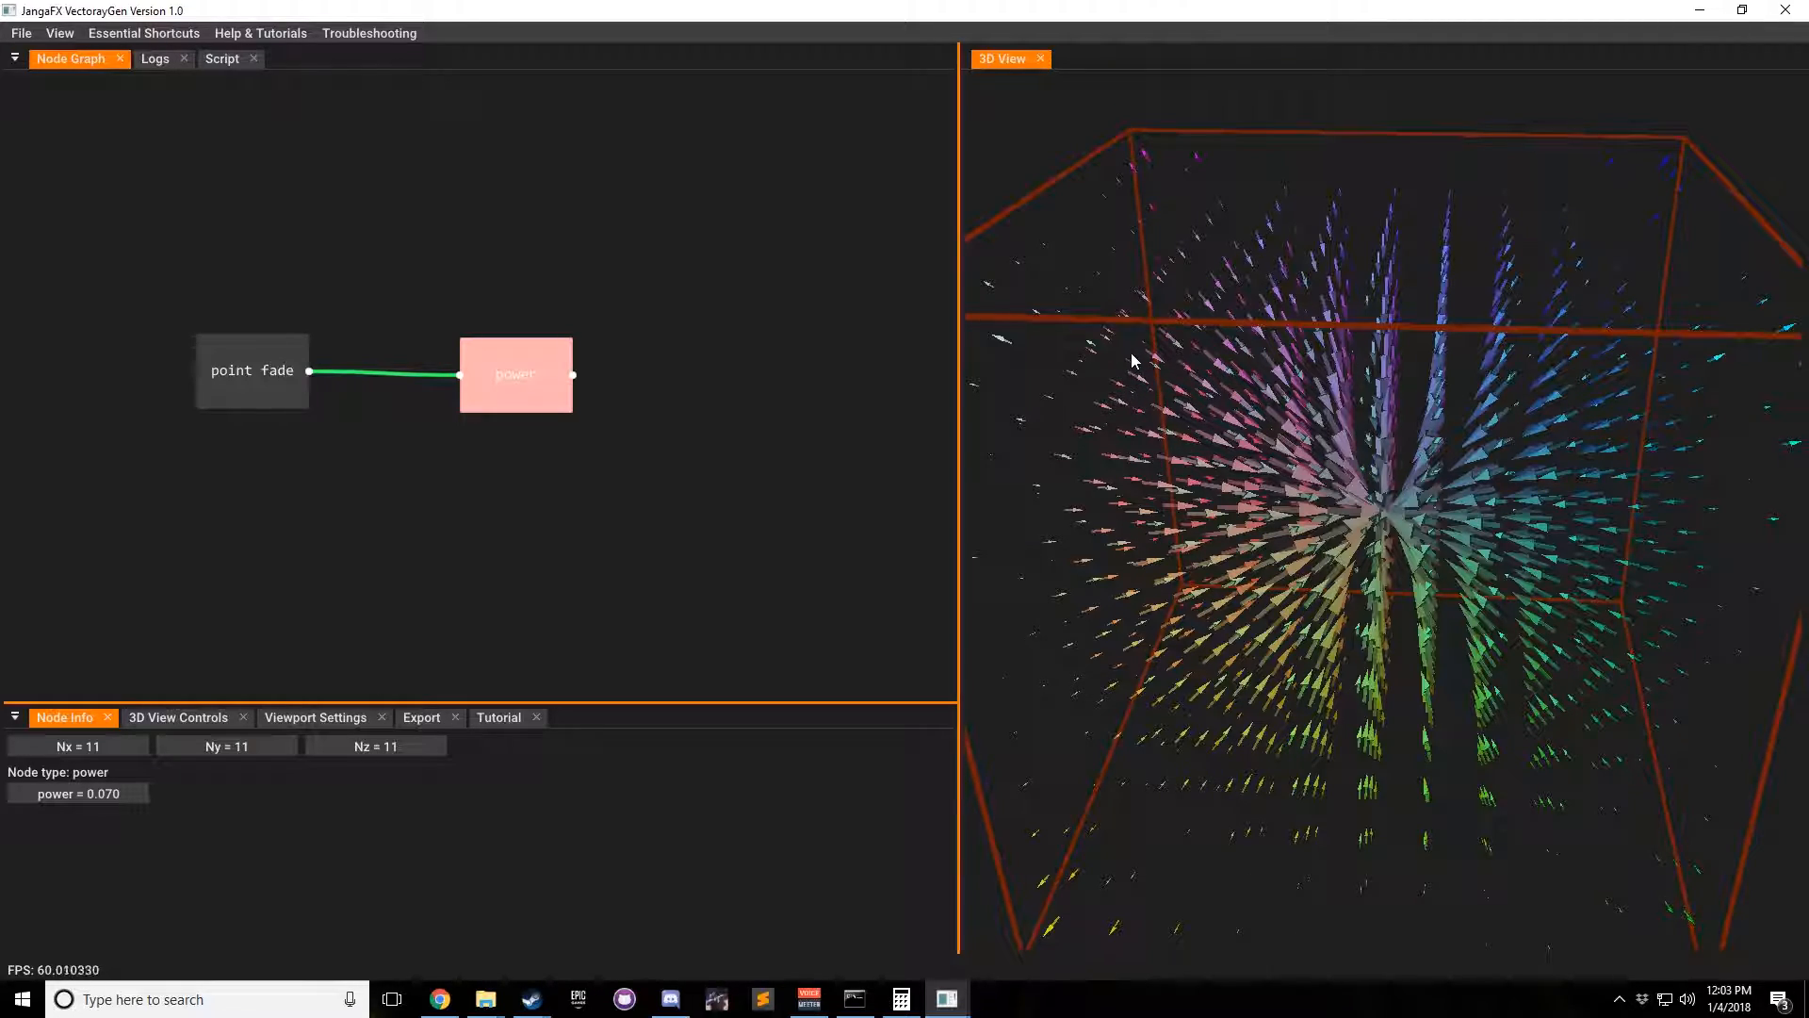
{"action": "left_click_drag", "start_coordinate": [142, 797], "coordinate": [308, 806]}
{"action": "left_click_drag", "start_coordinate": [1095, 418], "coordinate": [1027, 381]}
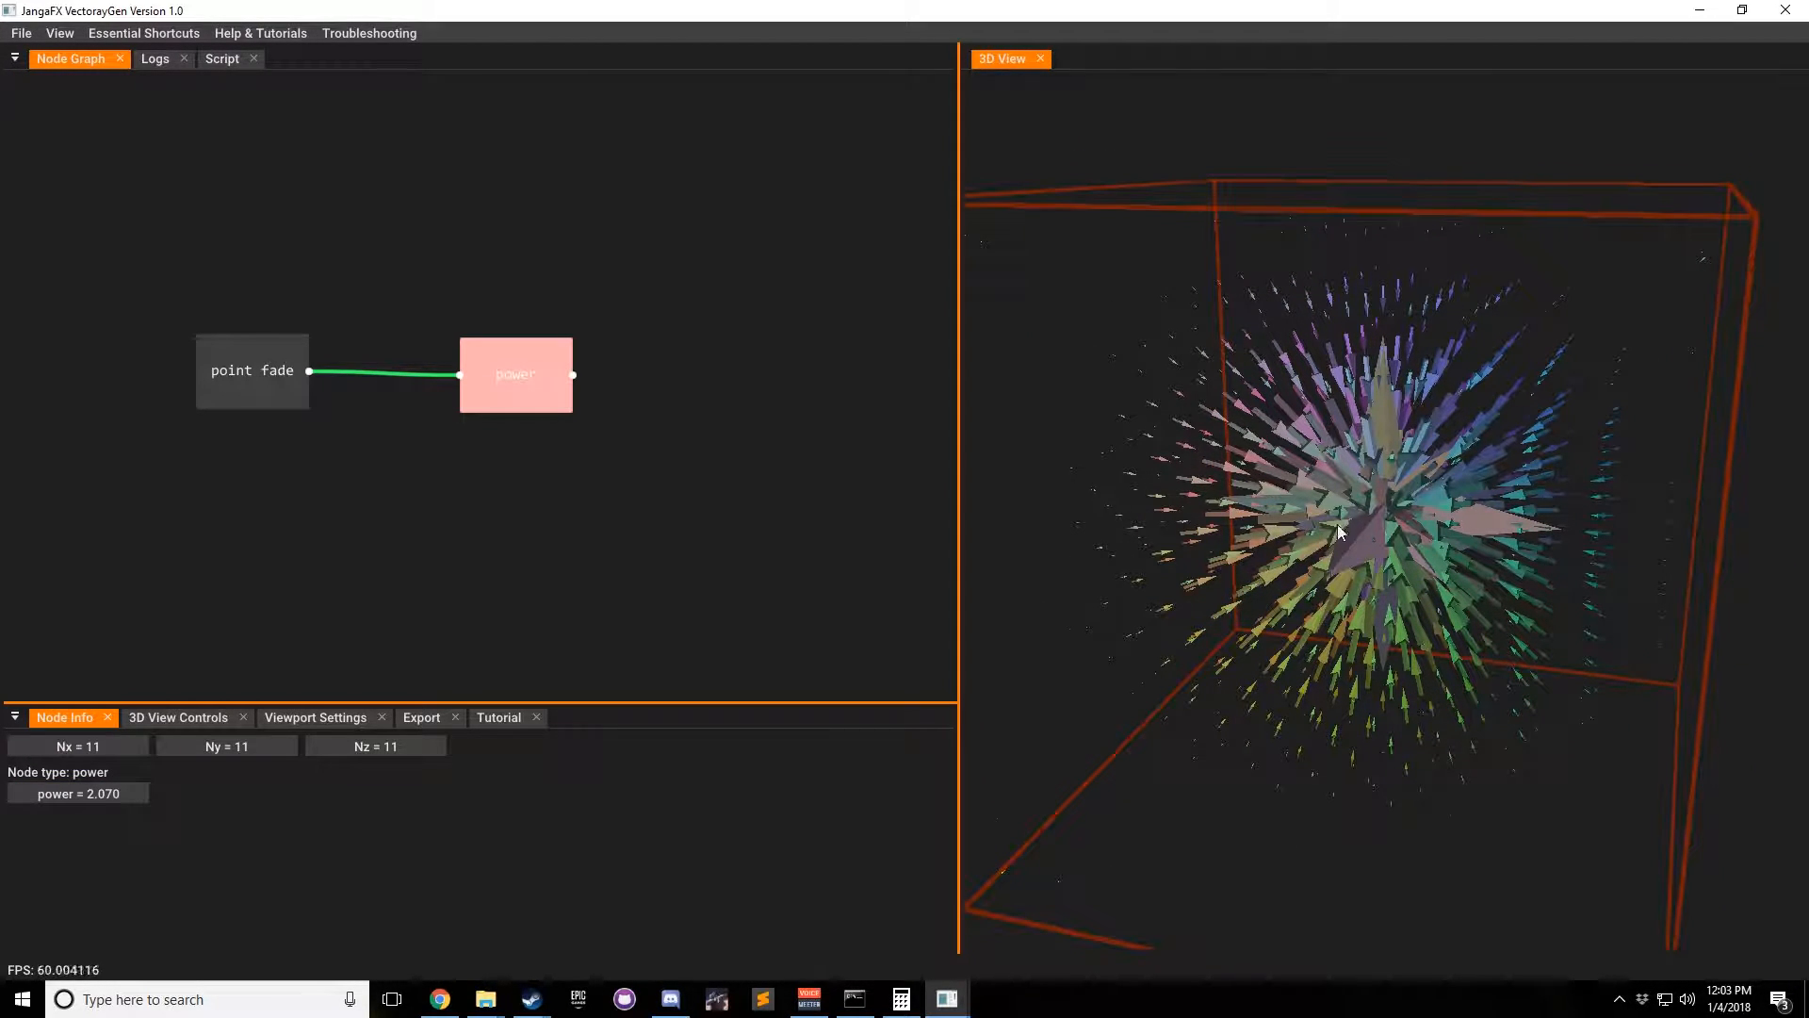
Step: Set the point fade node's min back to -1 and inspect the powered field from several angles
{"action": "left_click", "coordinate": [247, 383]}
{"action": "double_click", "coordinate": [66, 852]}
{"action": "type", "text": "-1"}
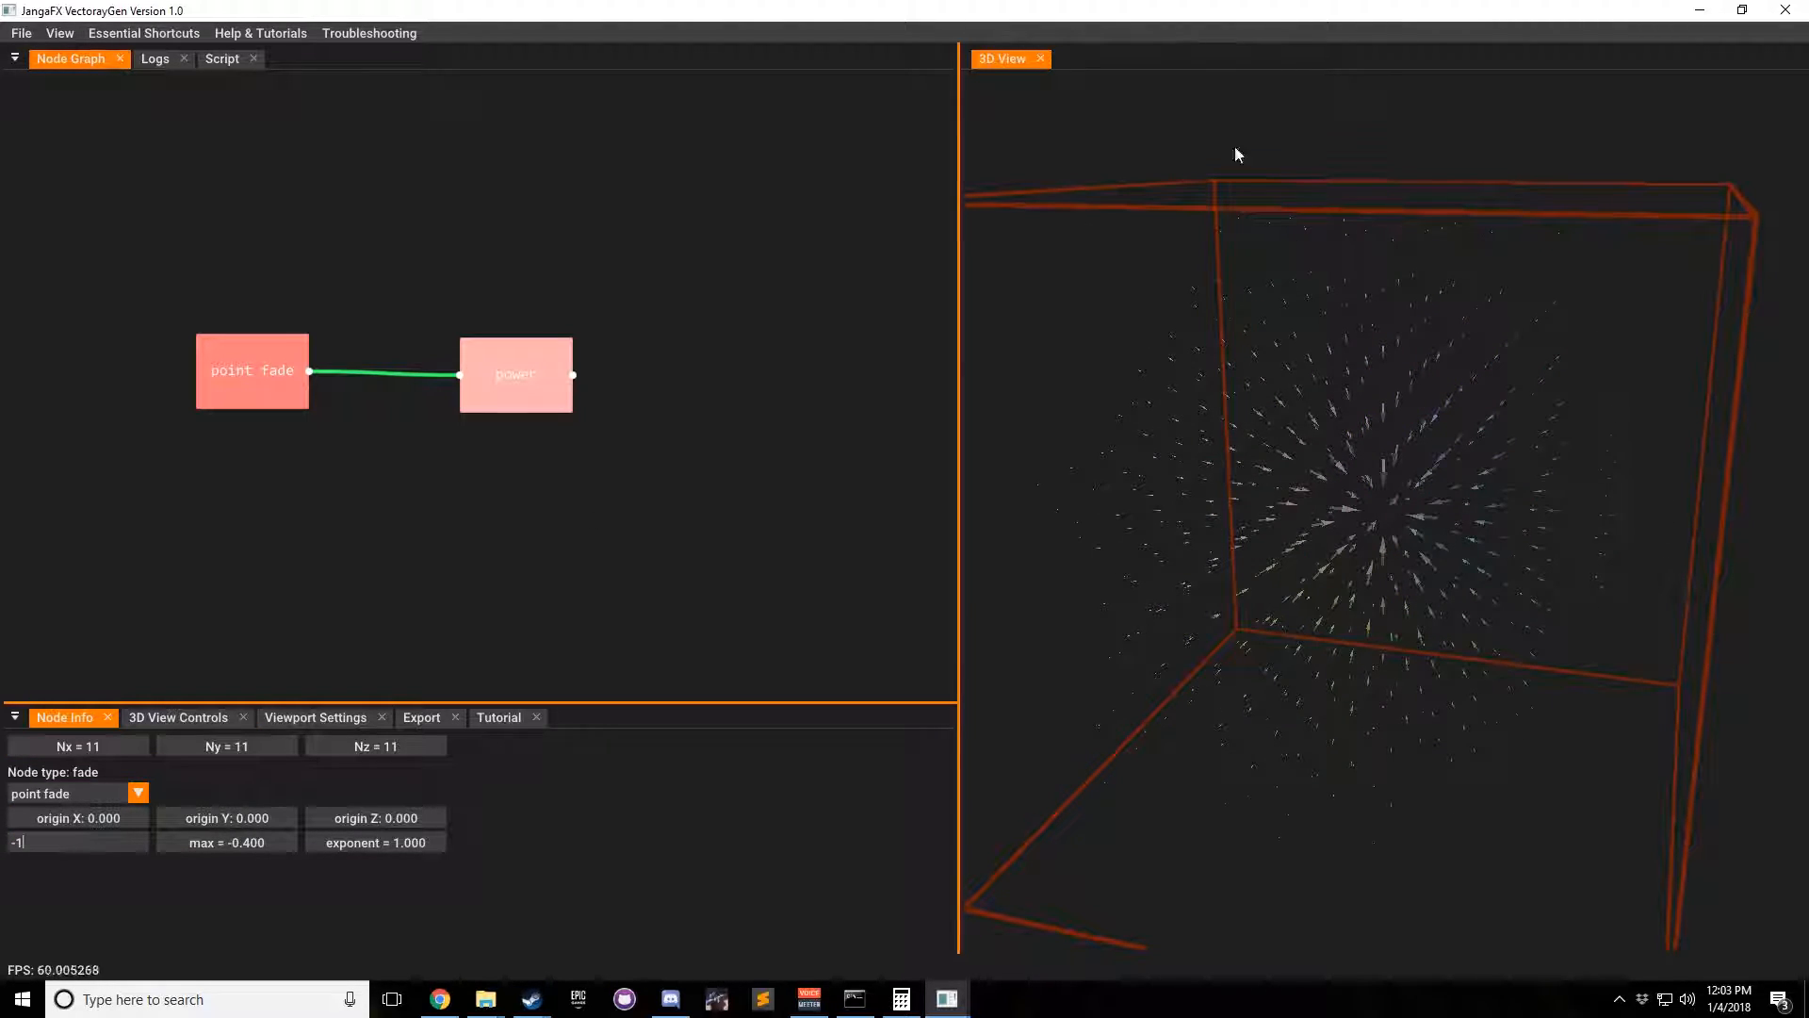
{"action": "left_click_drag", "start_coordinate": [1261, 385], "coordinate": [1297, 381]}
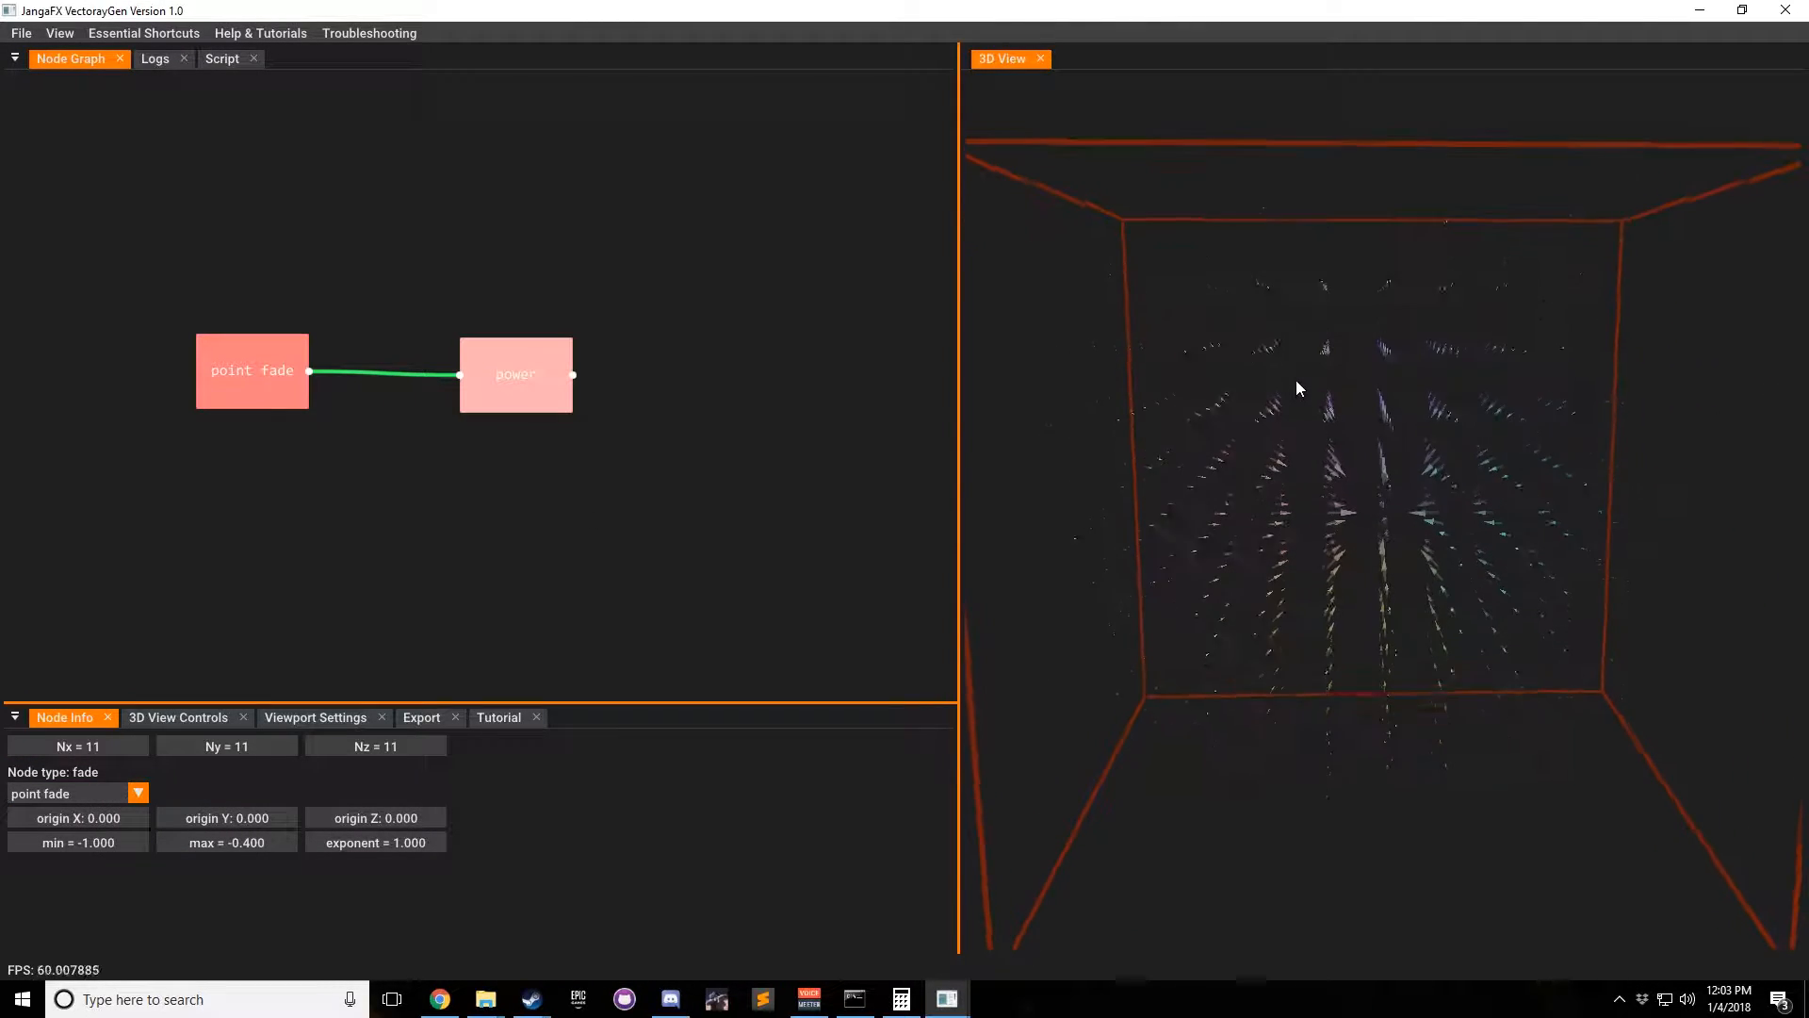
{"action": "left_click_drag", "start_coordinate": [1113, 769], "coordinate": [1454, 521]}
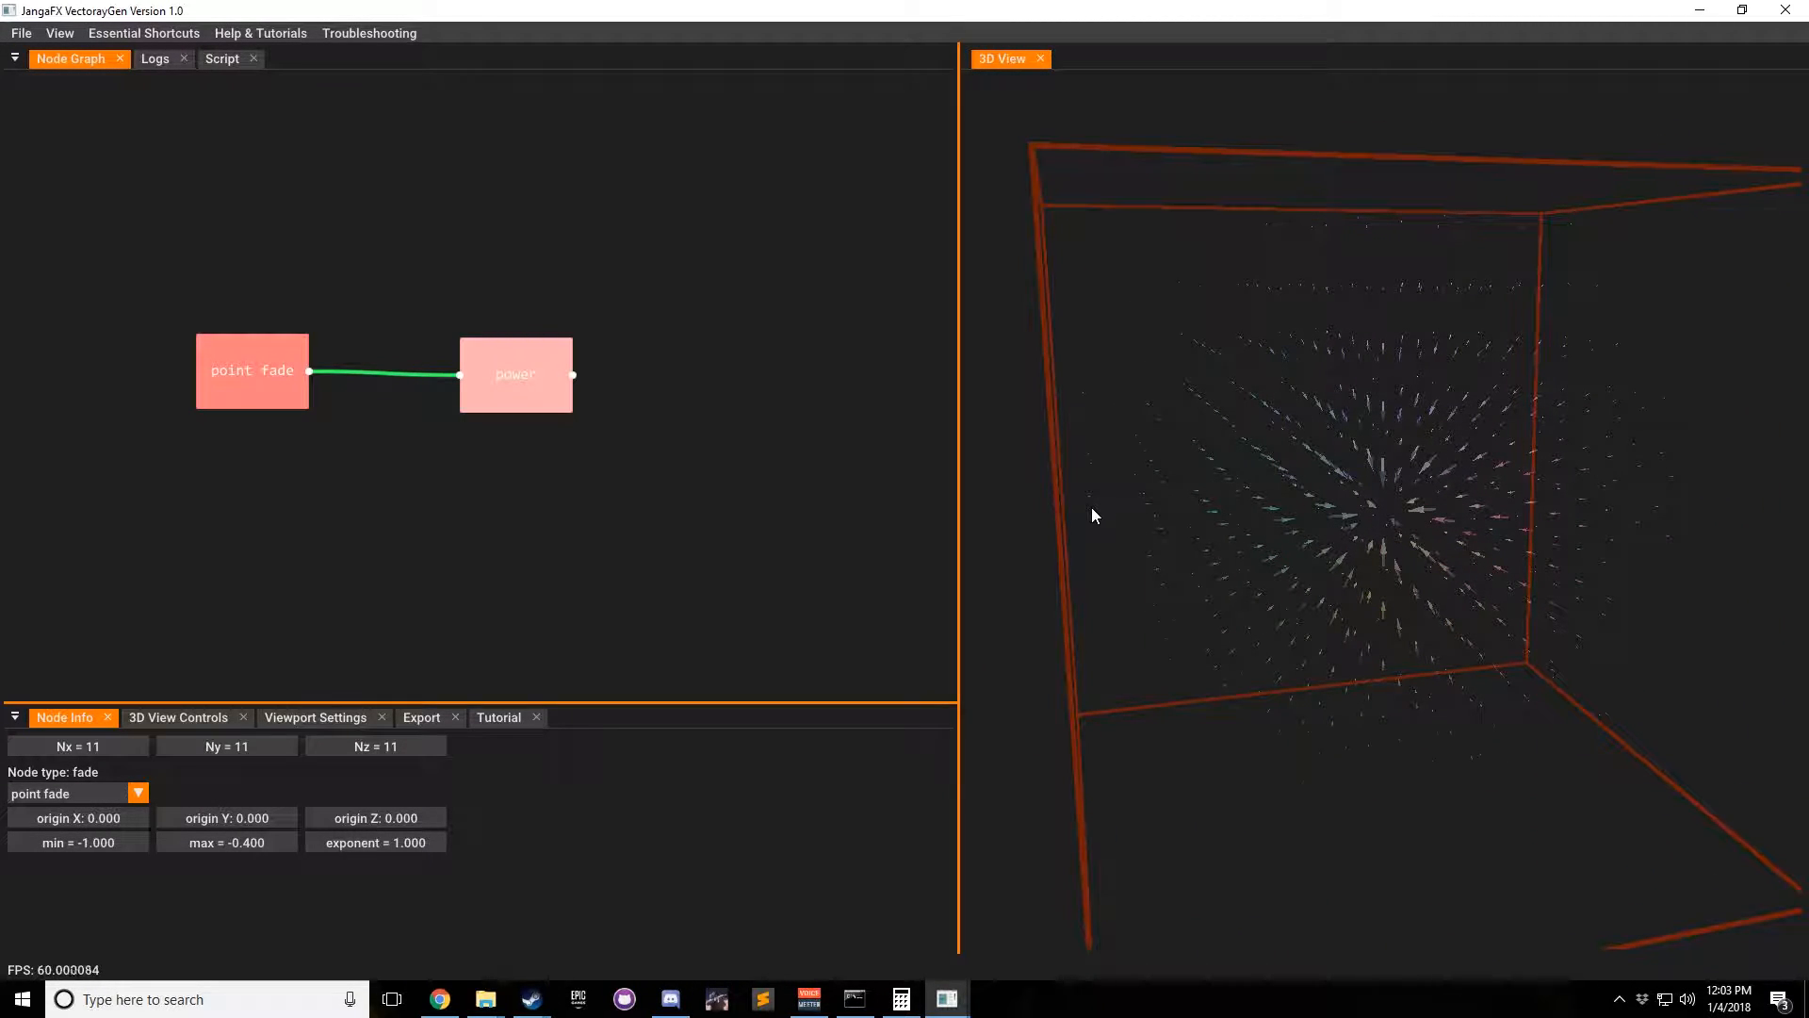